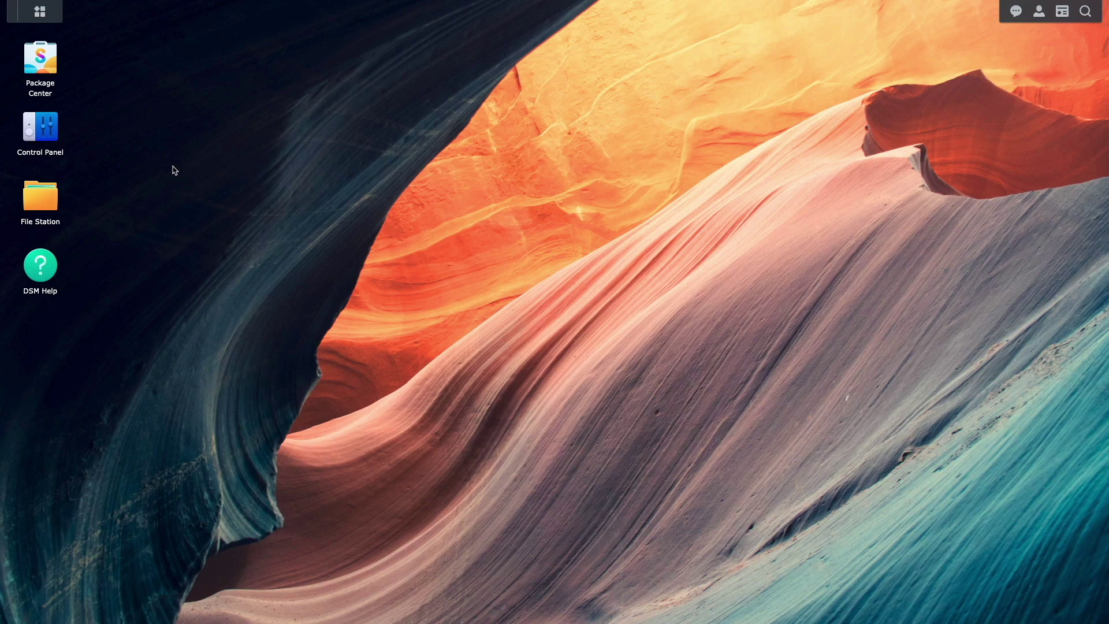
Step: Search Package Center for 'git' and install the Git Server package
left_click(54, 67)
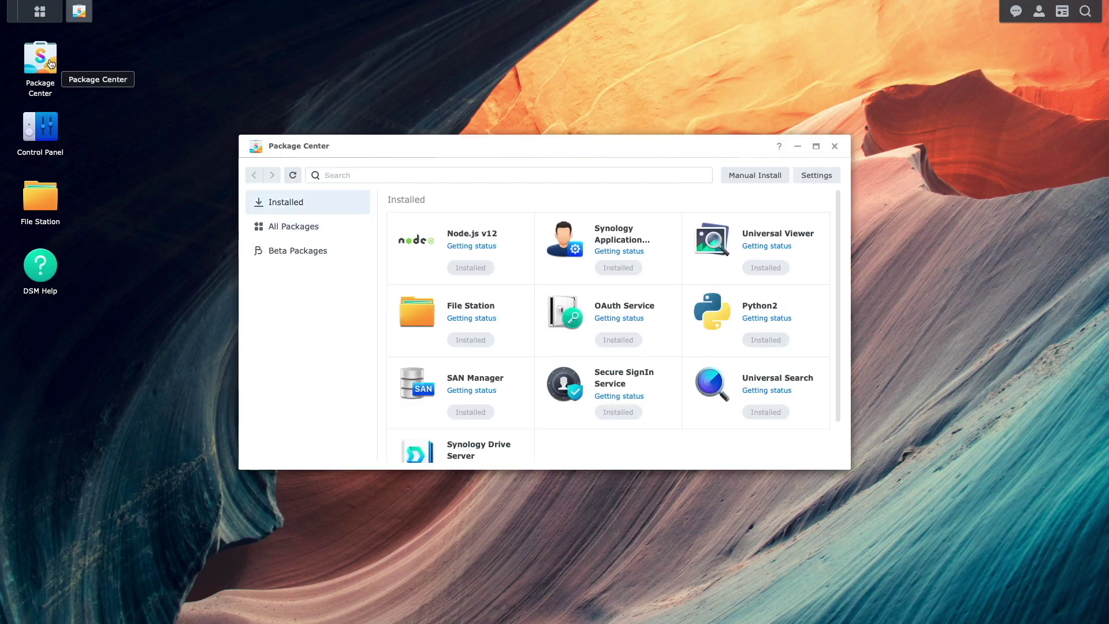
left_click(317, 169)
type("git")
left_click(453, 271)
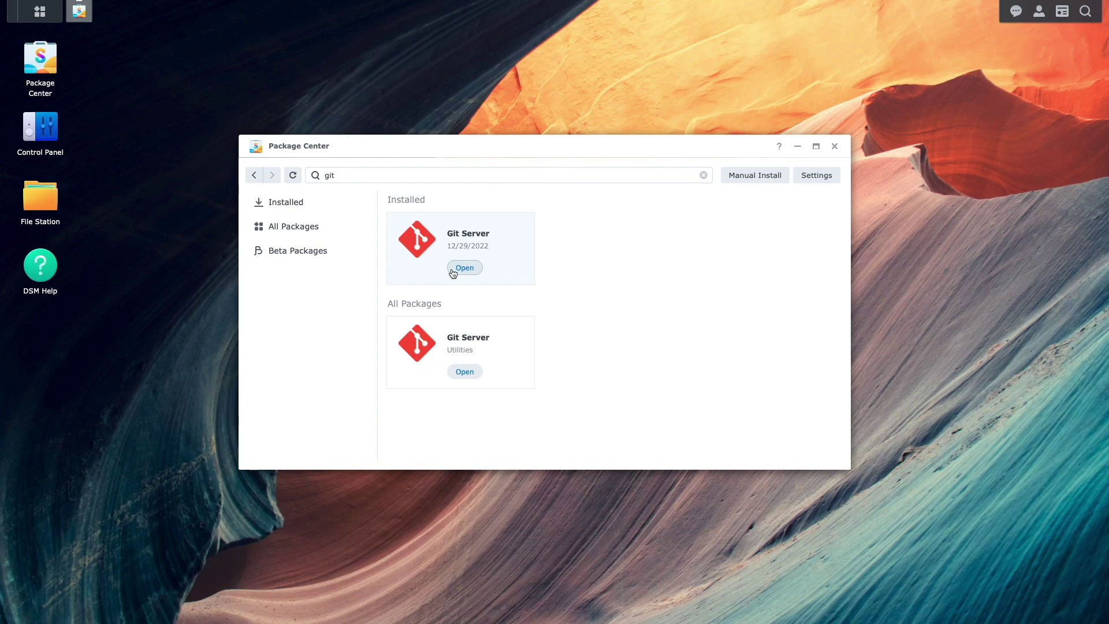
Step: Enable the SSH service on port 22 under Control Panel's Terminal & SNMP and apply it
left_click(834, 146)
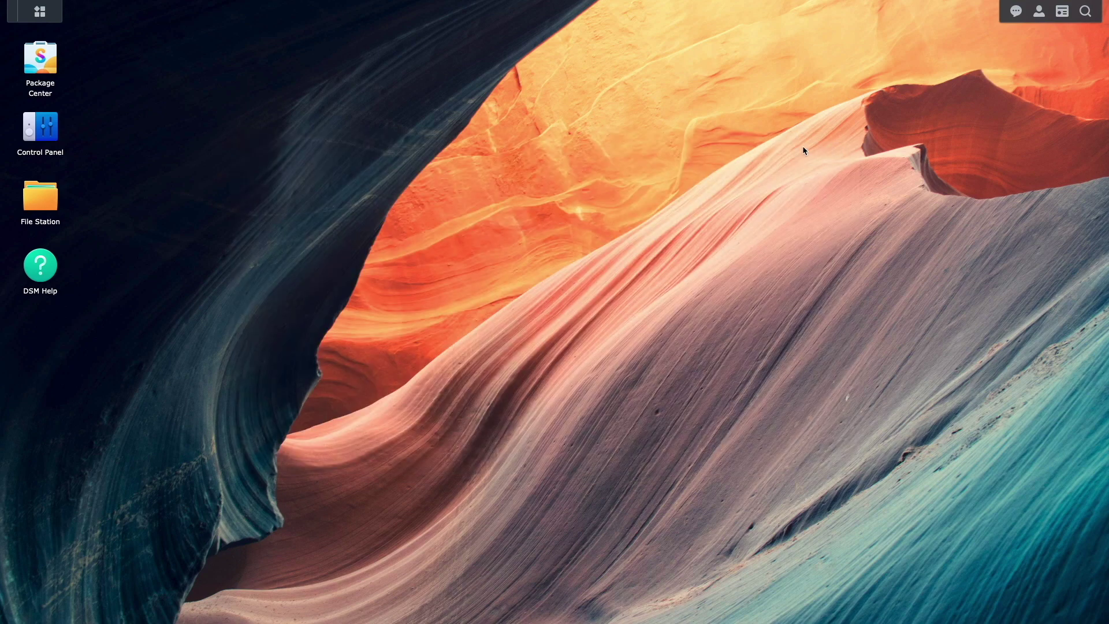
left_click(67, 139)
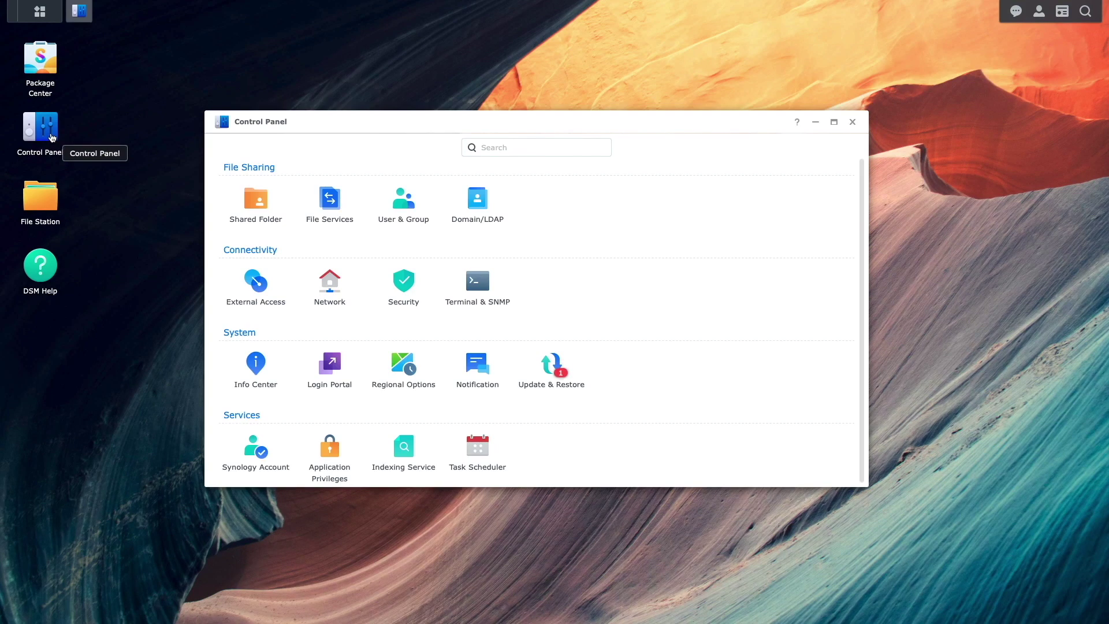
left_click(457, 292)
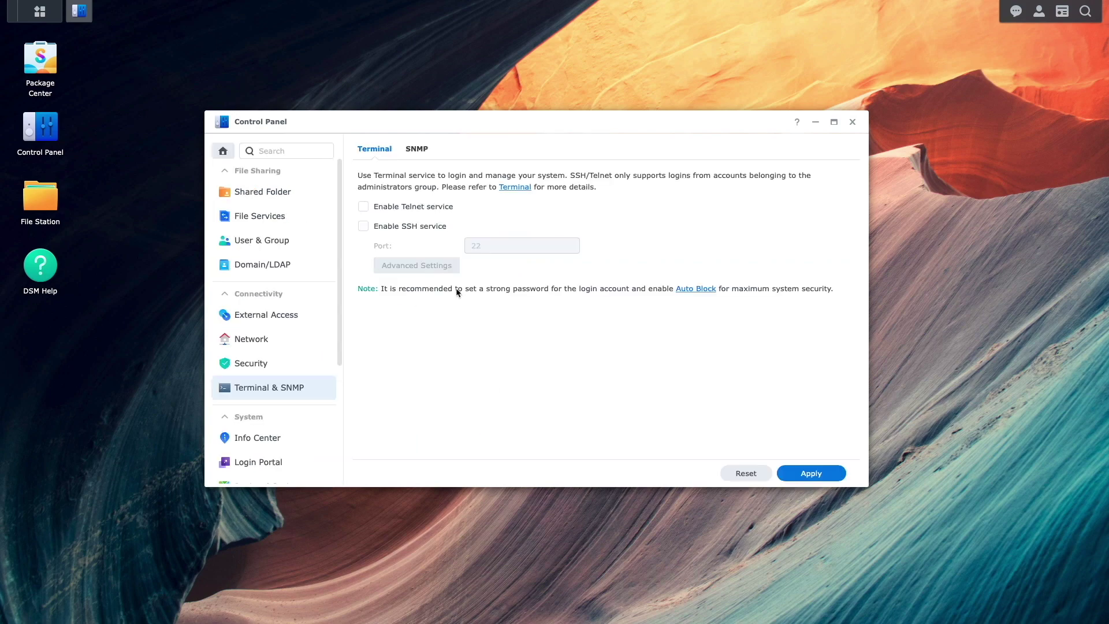
left_click(362, 226)
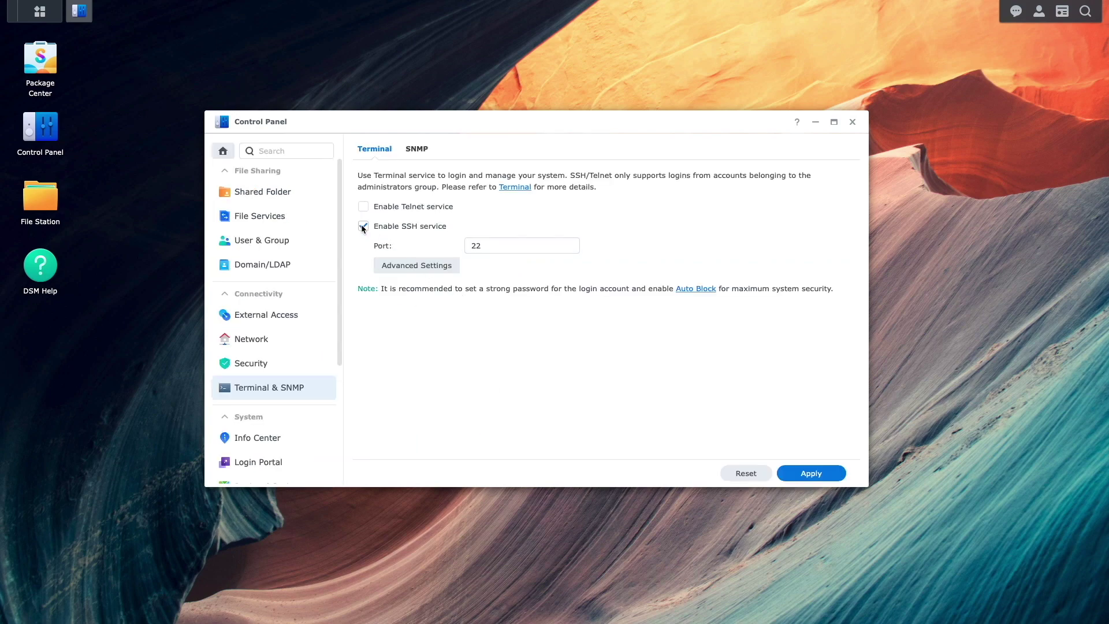
left_click(785, 474)
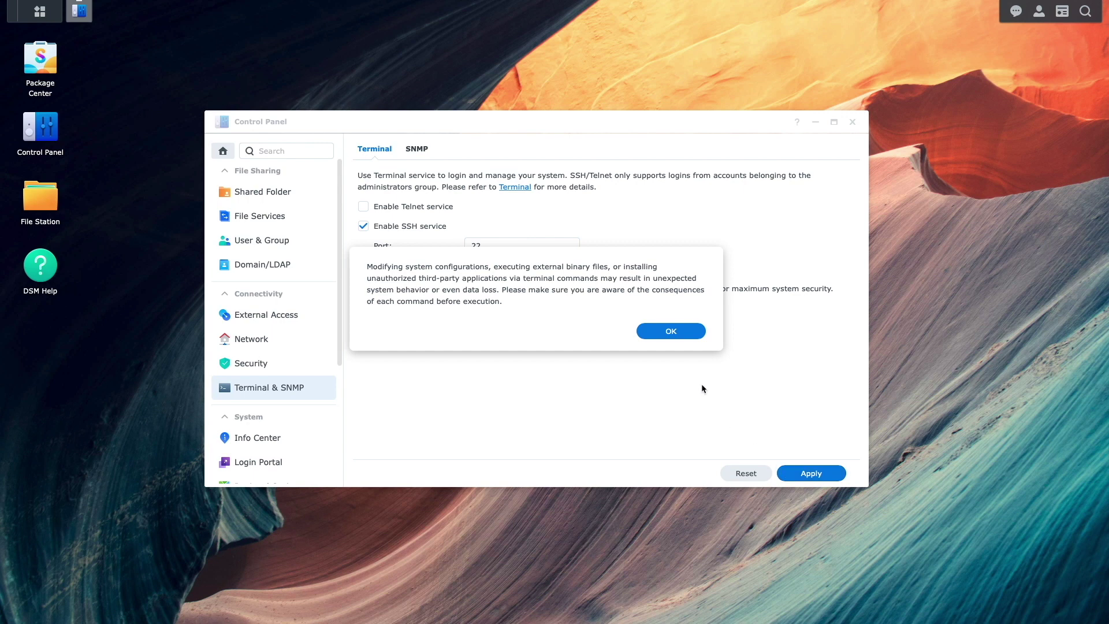
left_click(700, 337)
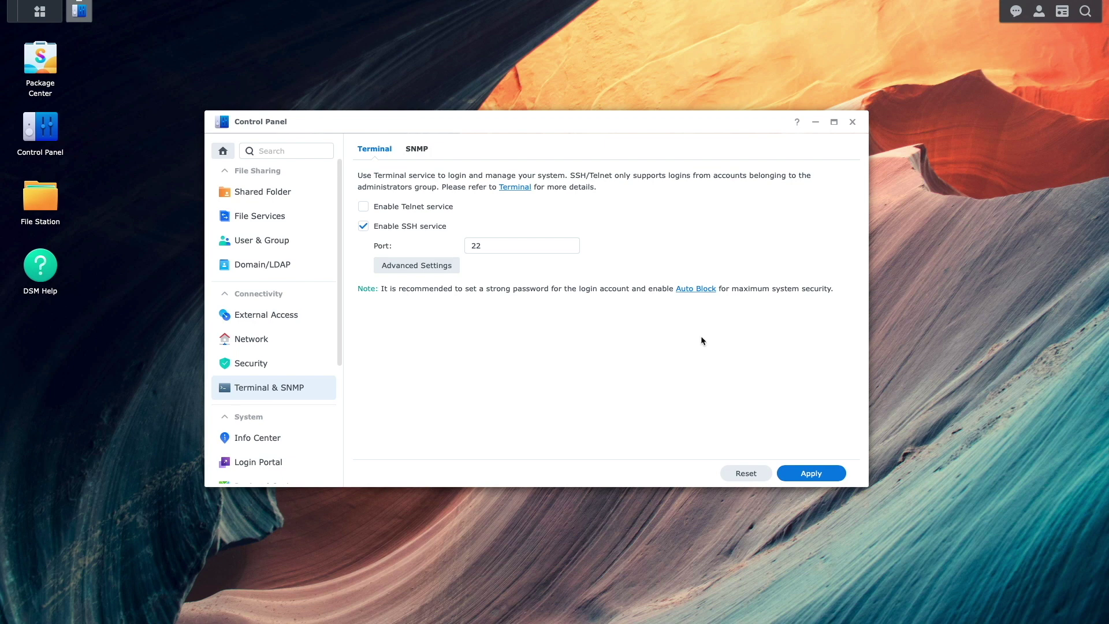
left_click(299, 200)
Step: Create shared folder 'git-server' on Volume 1, accepting default encryption, advanced and permission settings
left_click(360, 153)
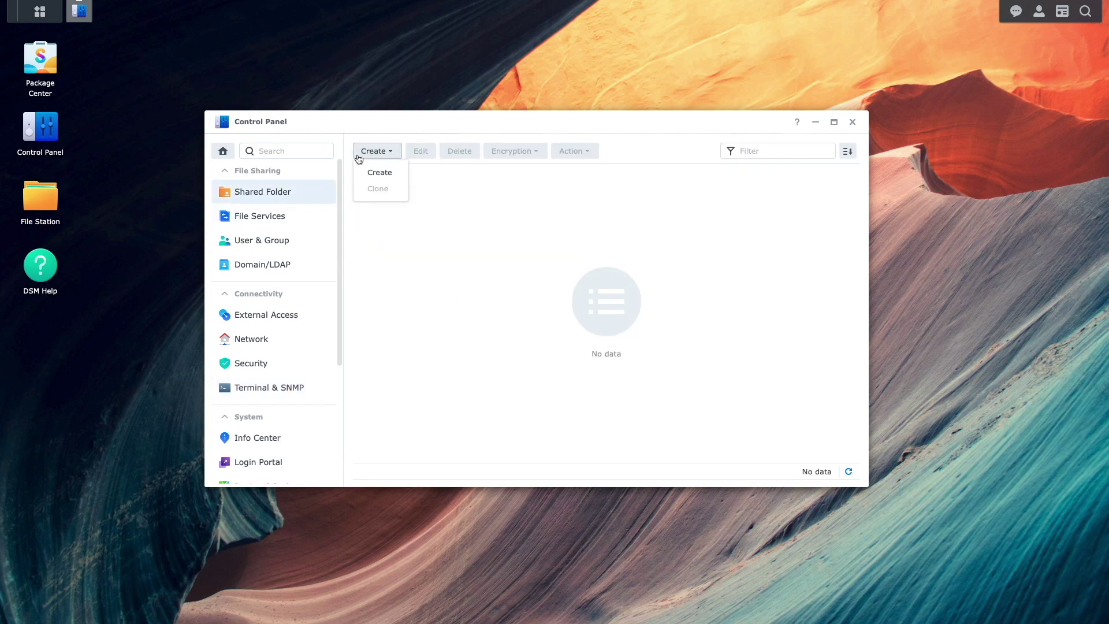
left_click(359, 173)
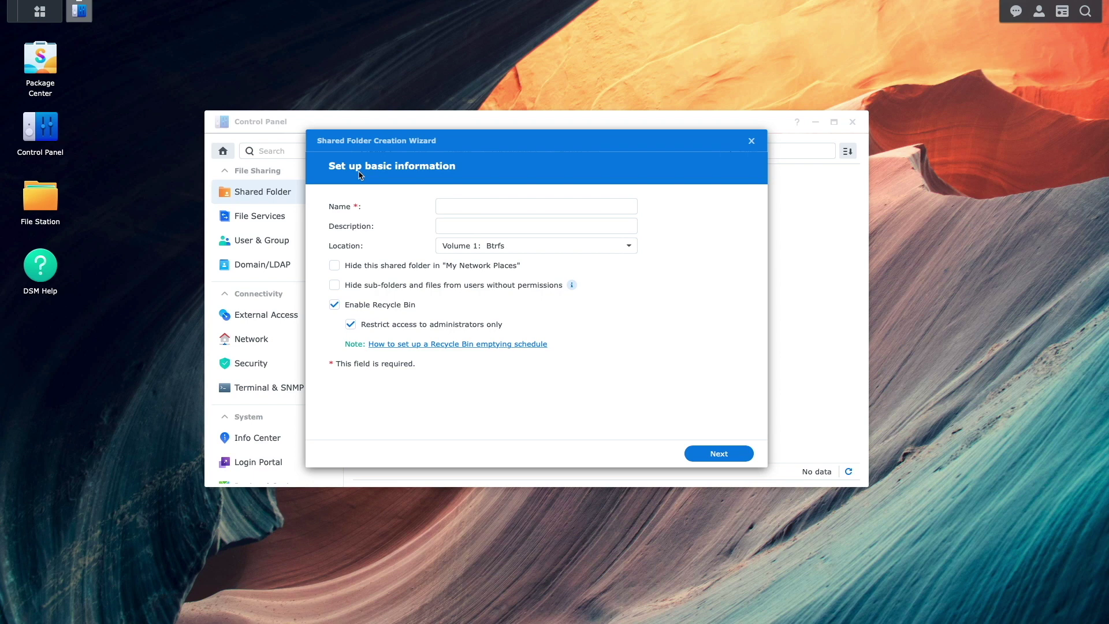
left_click(462, 207)
type("git-server")
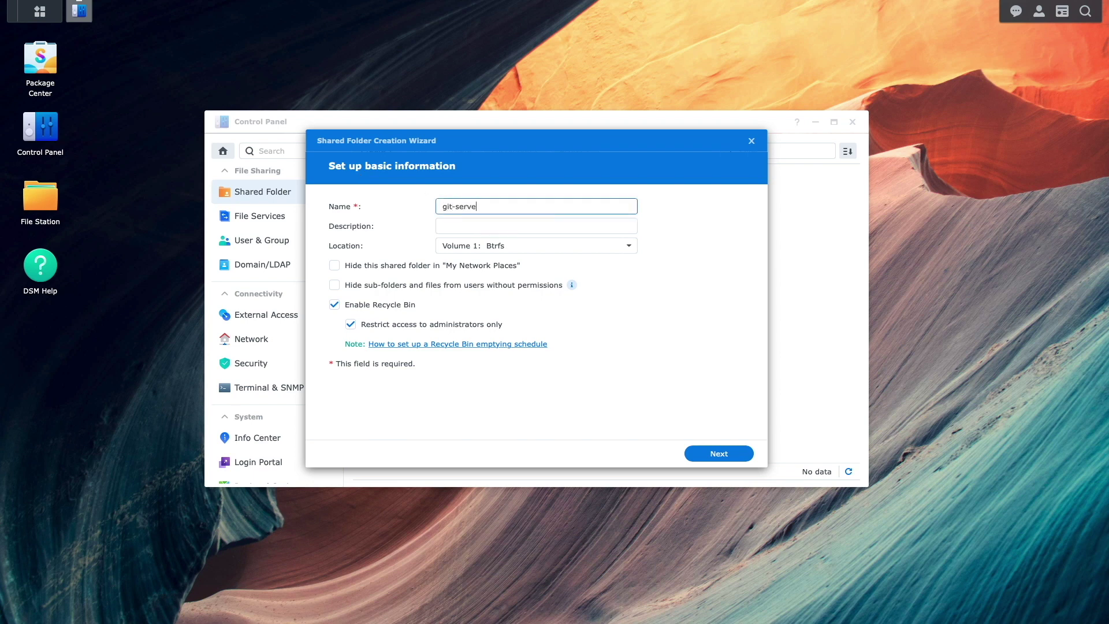
left_click(692, 450)
left_click(693, 451)
left_click(693, 451)
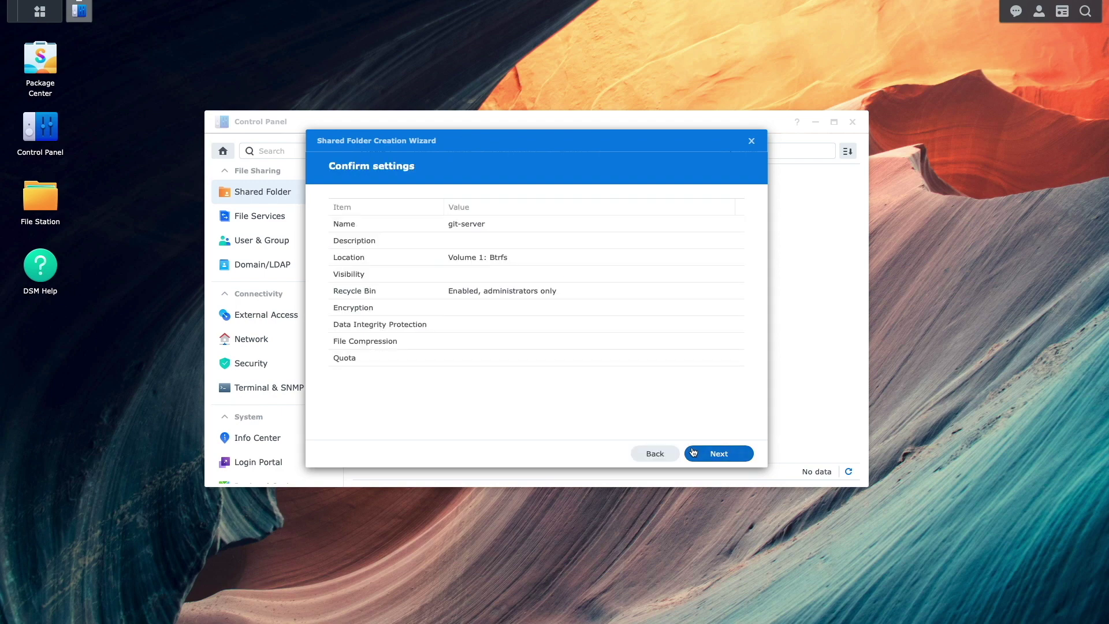
left_click(693, 452)
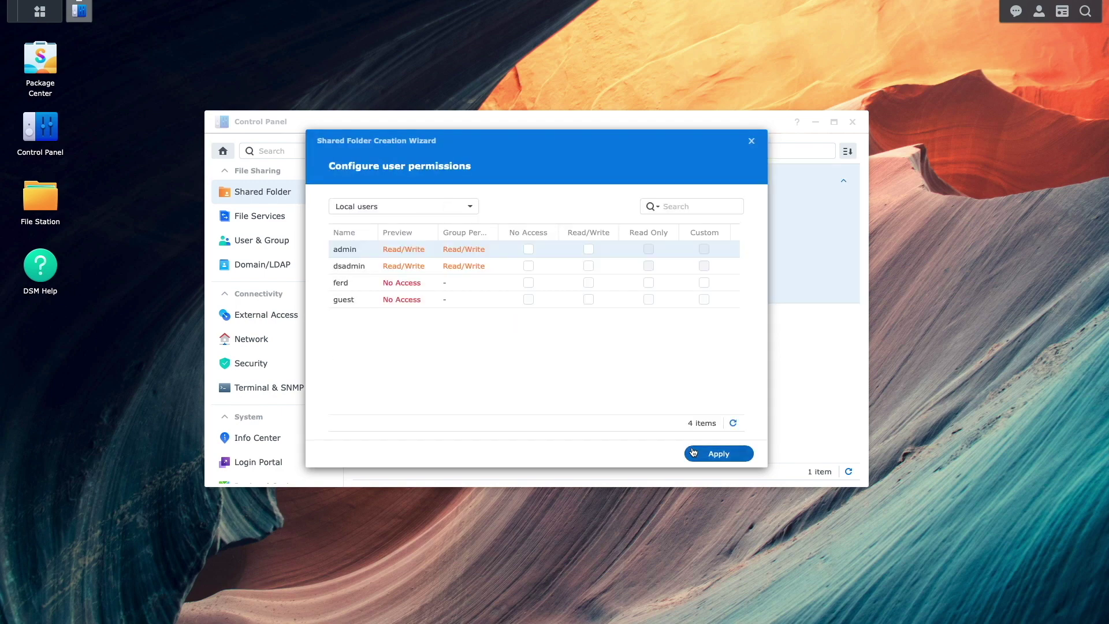
left_click(693, 452)
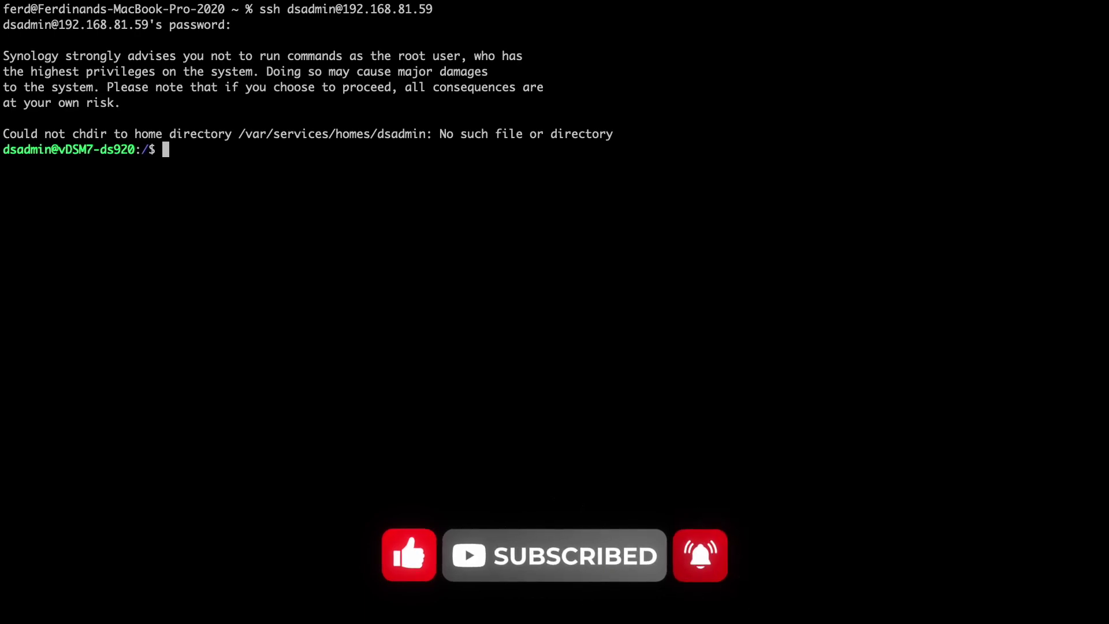
Step: In /volume1/git-server on the NAS, run git init --bare test.git
type("cd /vol")
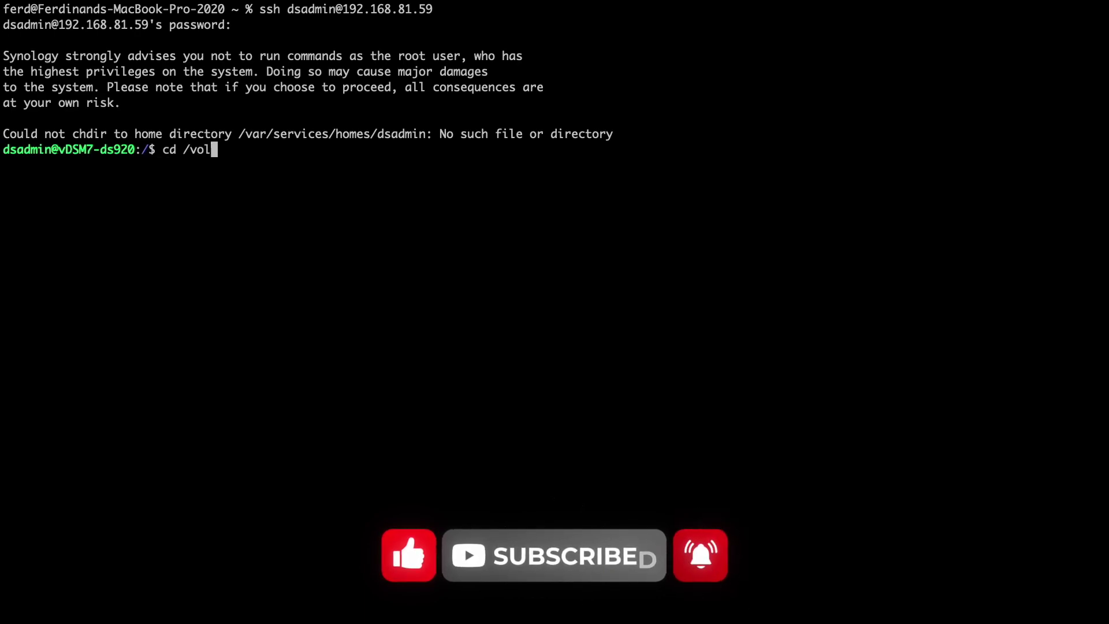
type("ume1/git-server")
key("Return")
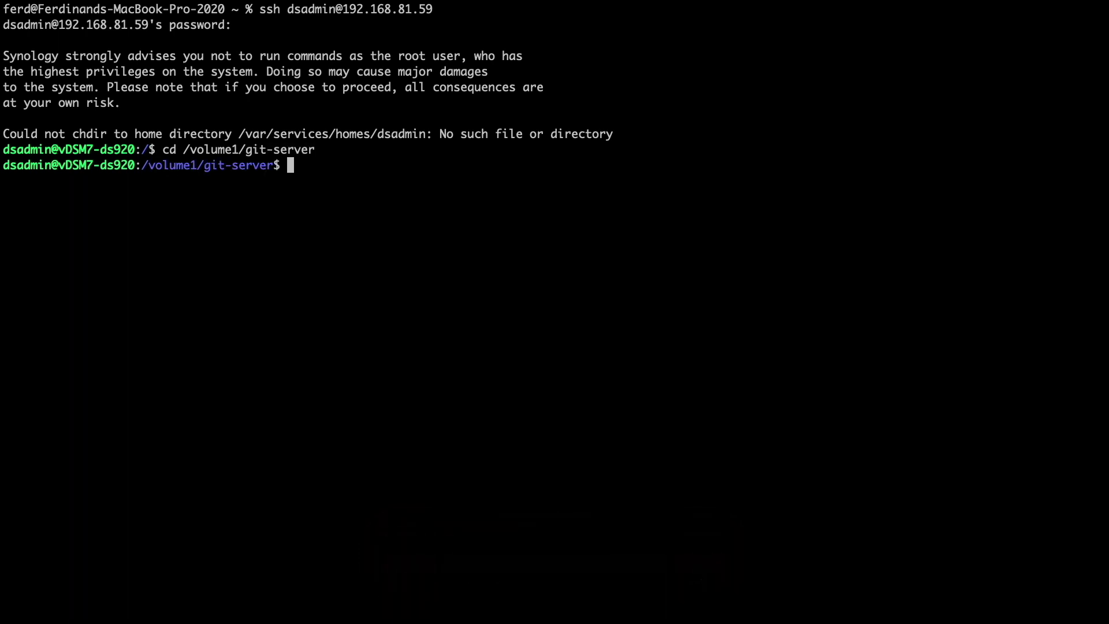
type("git init --bare test.git")
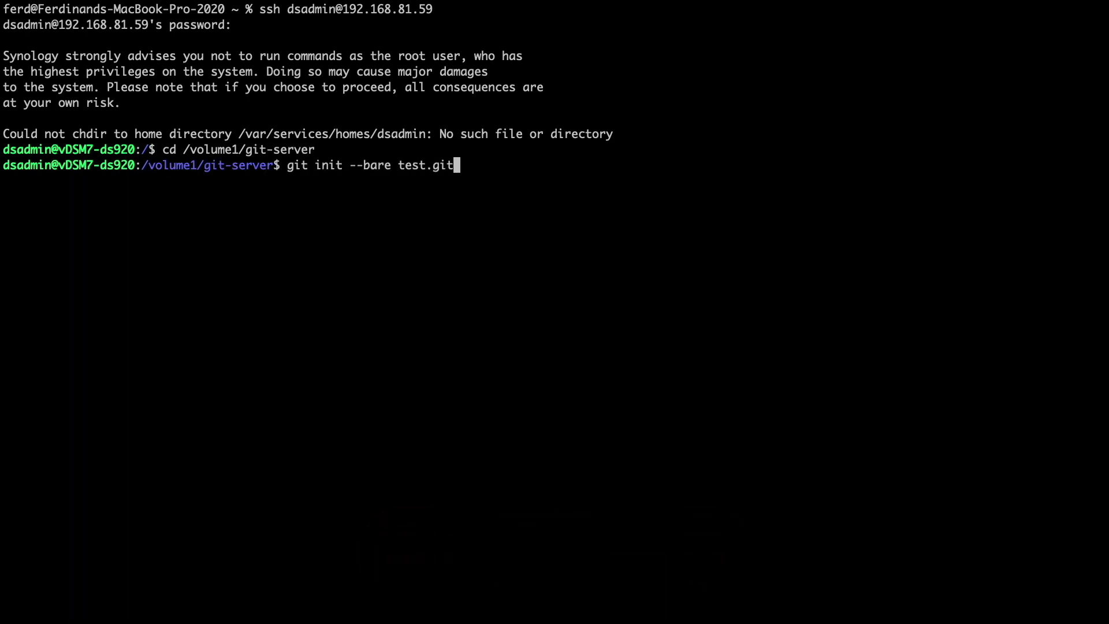
key("Return")
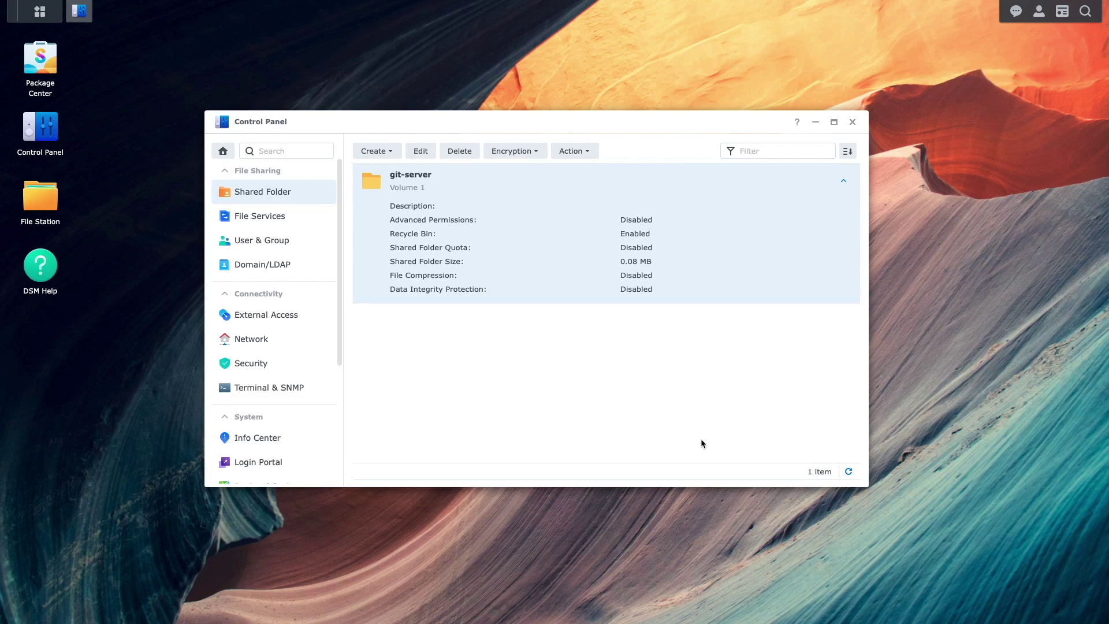
Step: Give the existing user account Read/Write permission on git-server, save, and close Control Panel
left_click(311, 248)
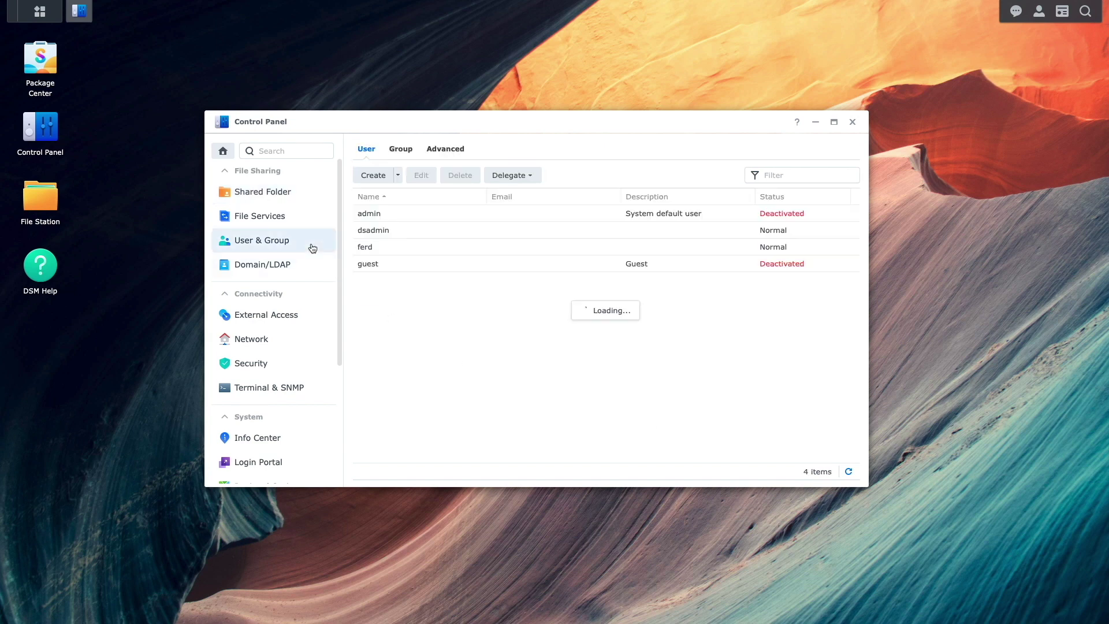
left_click(398, 176)
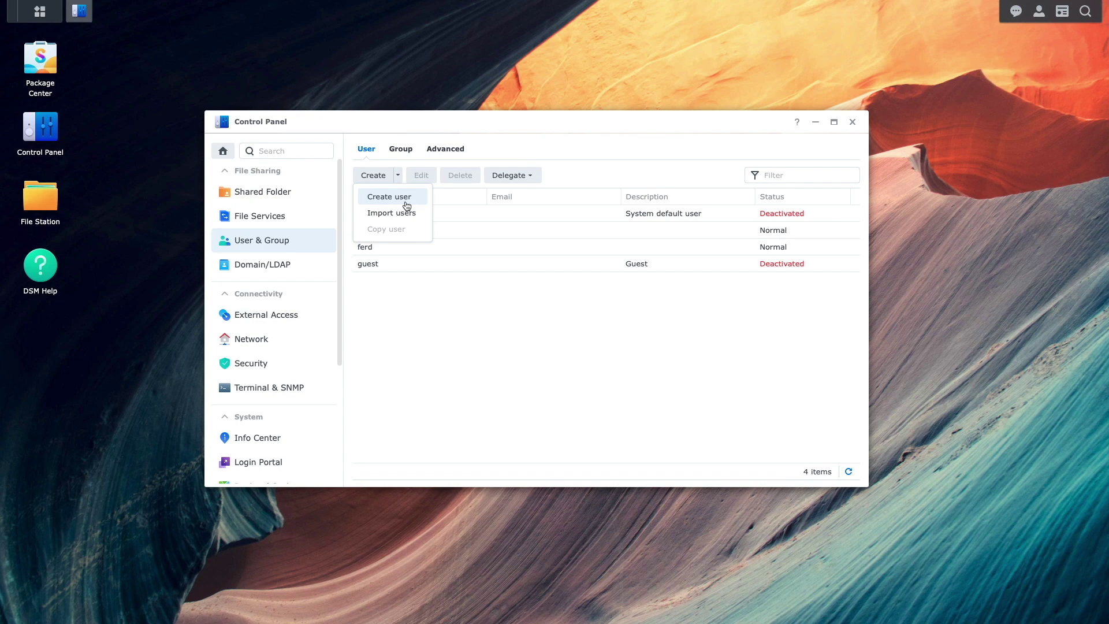
left_click(457, 343)
left_click(428, 248)
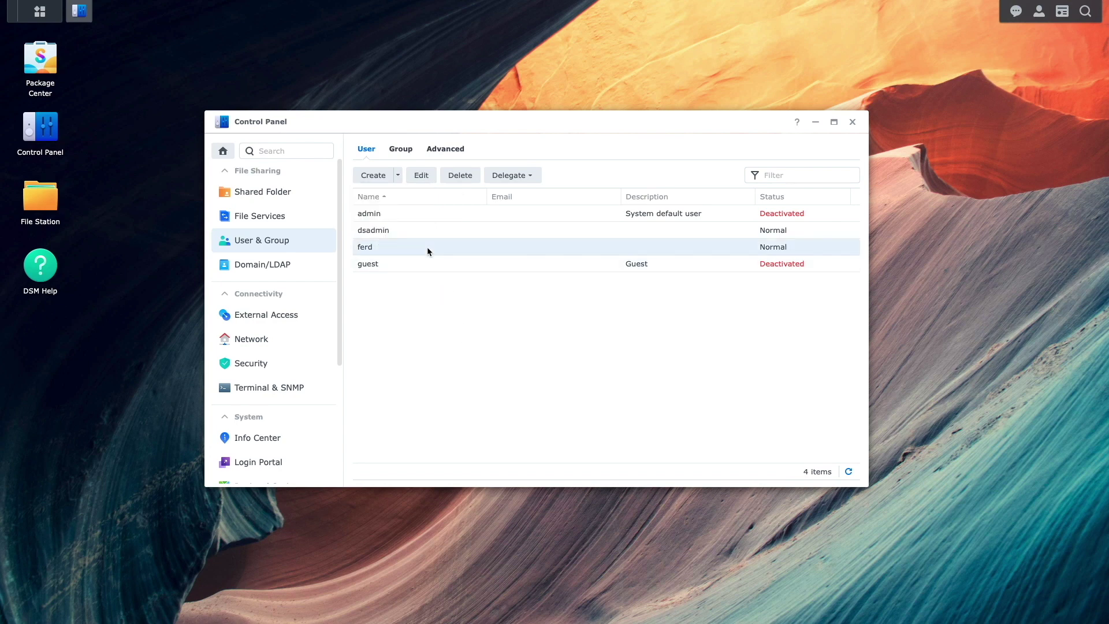
left_click(430, 177)
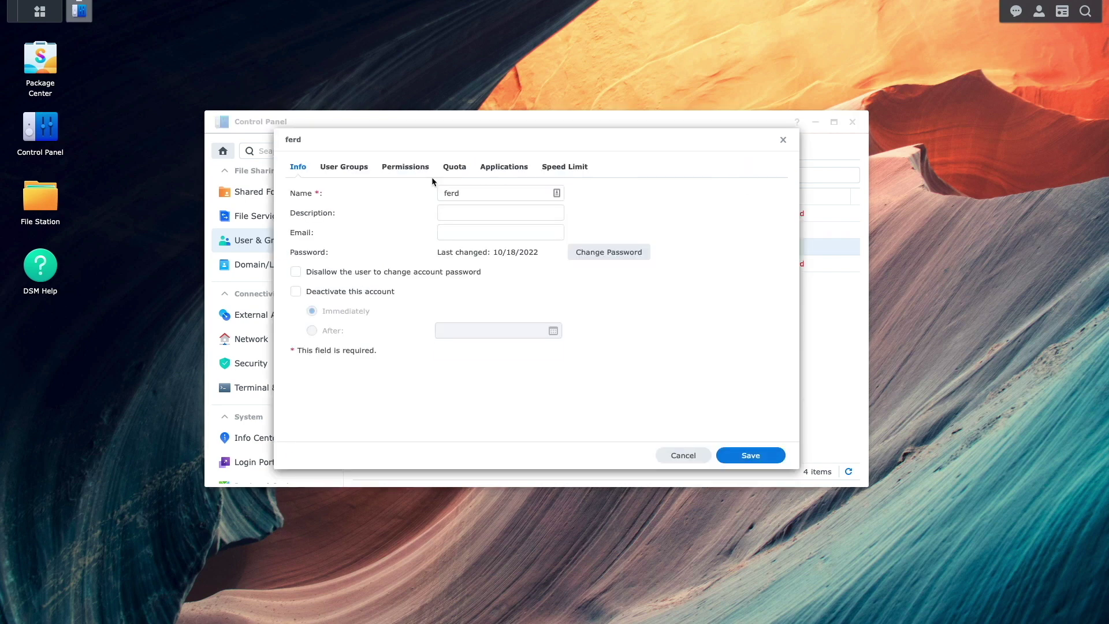
left_click(430, 171)
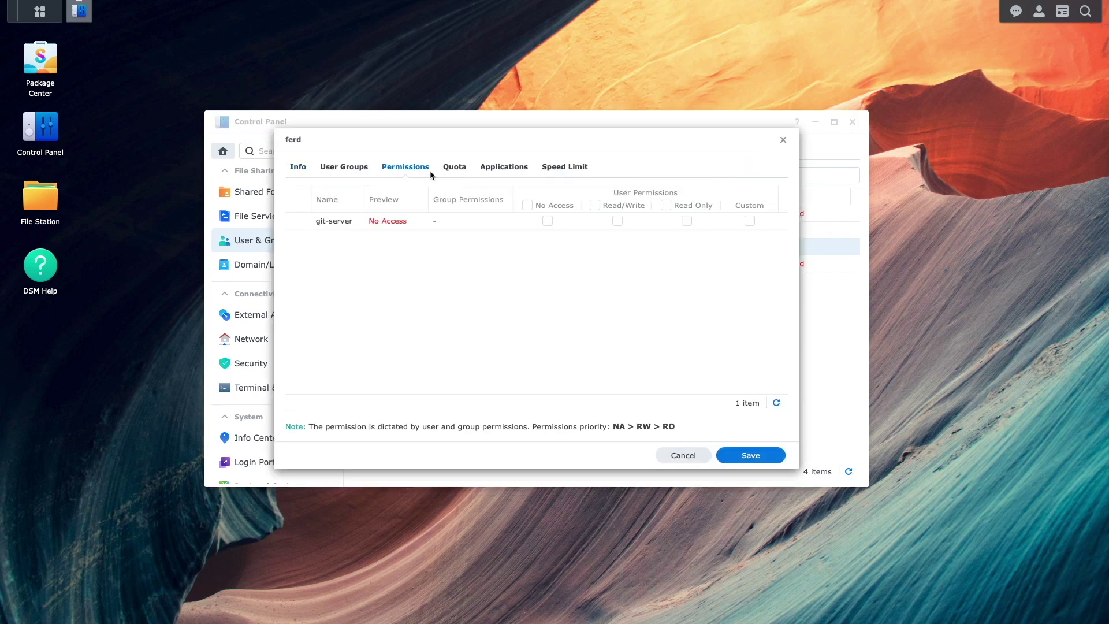
left_click(617, 221)
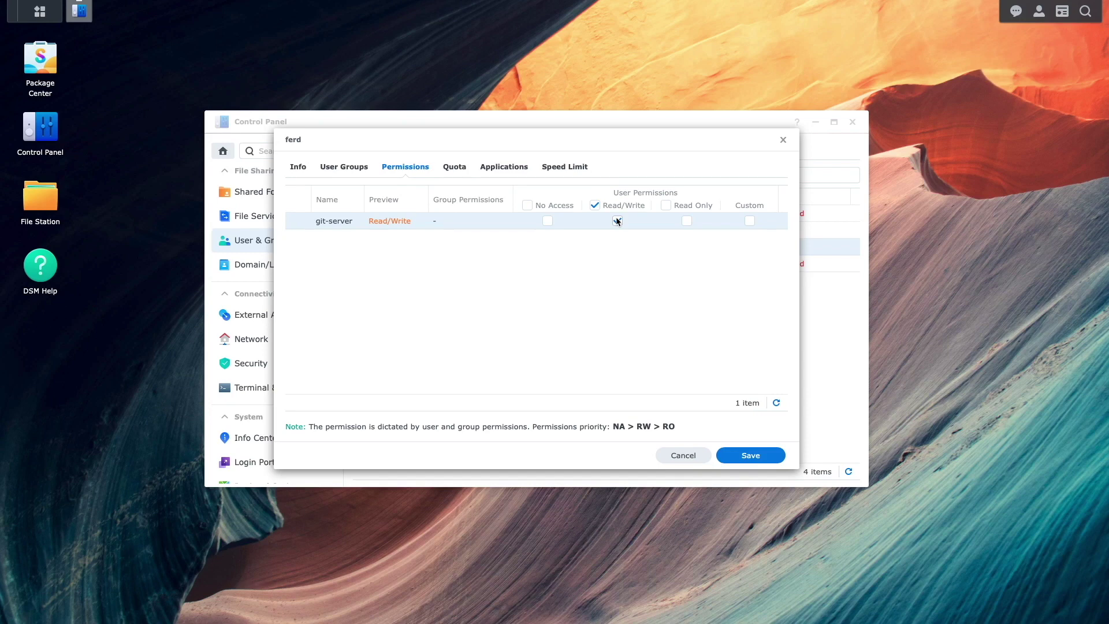
left_click(727, 456)
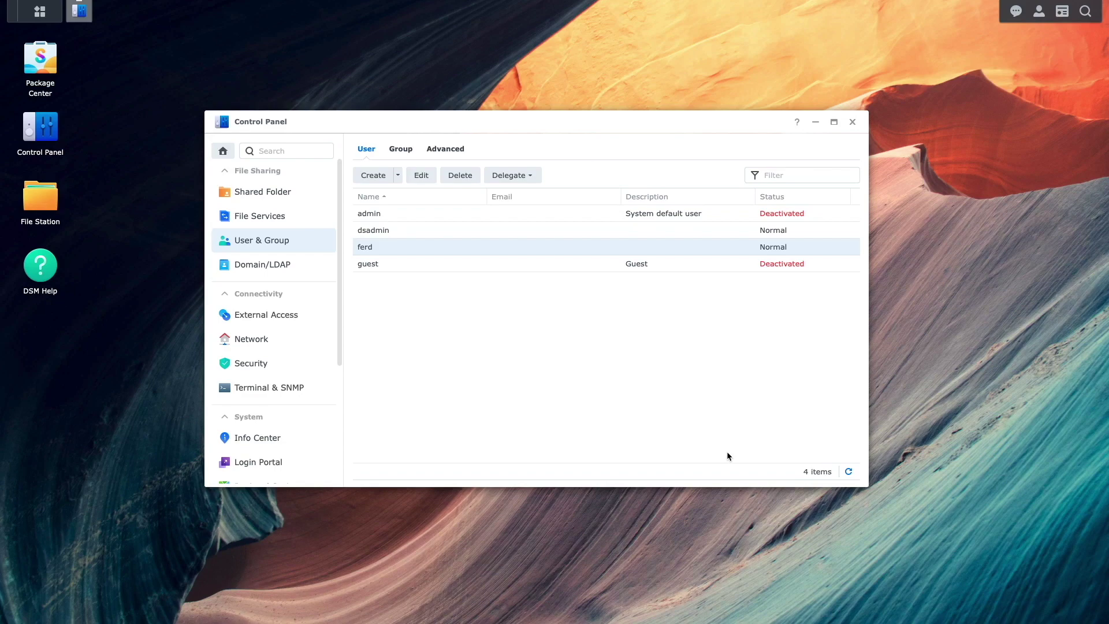
left_click(853, 122)
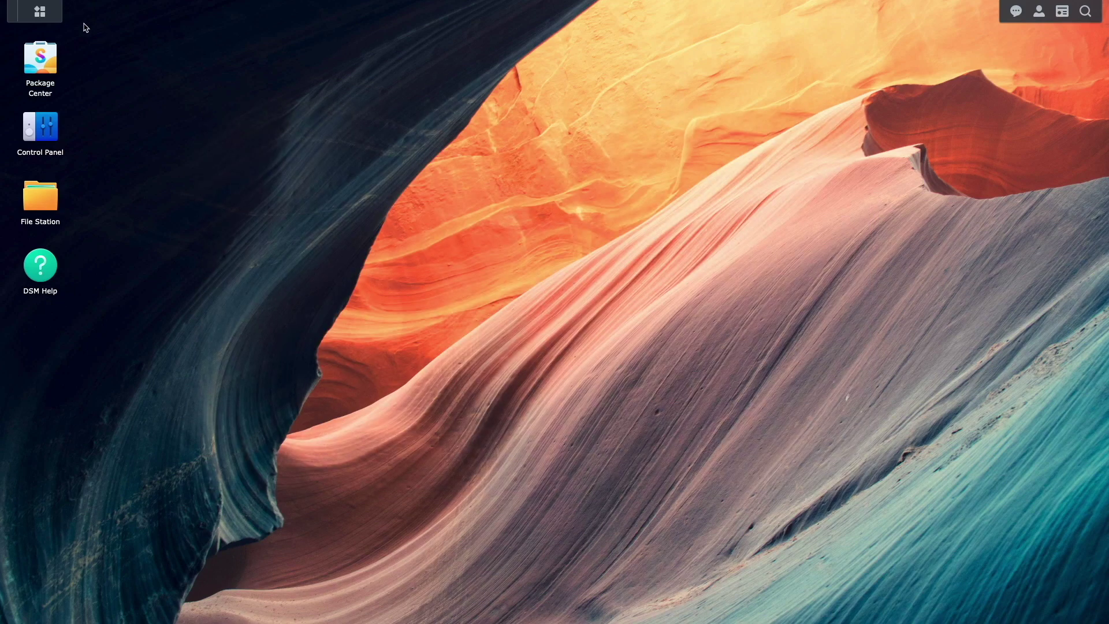
Step: In the Git Server app, tick Allow access for the user account and apply
left_click(41, 12)
left_click(890, 195)
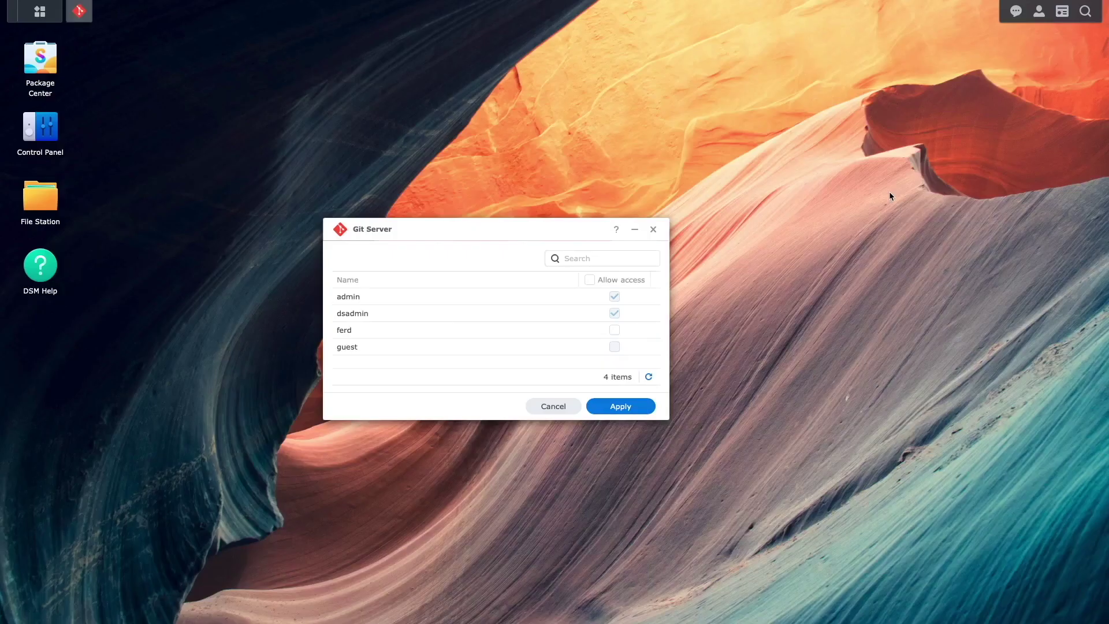
left_click(616, 330)
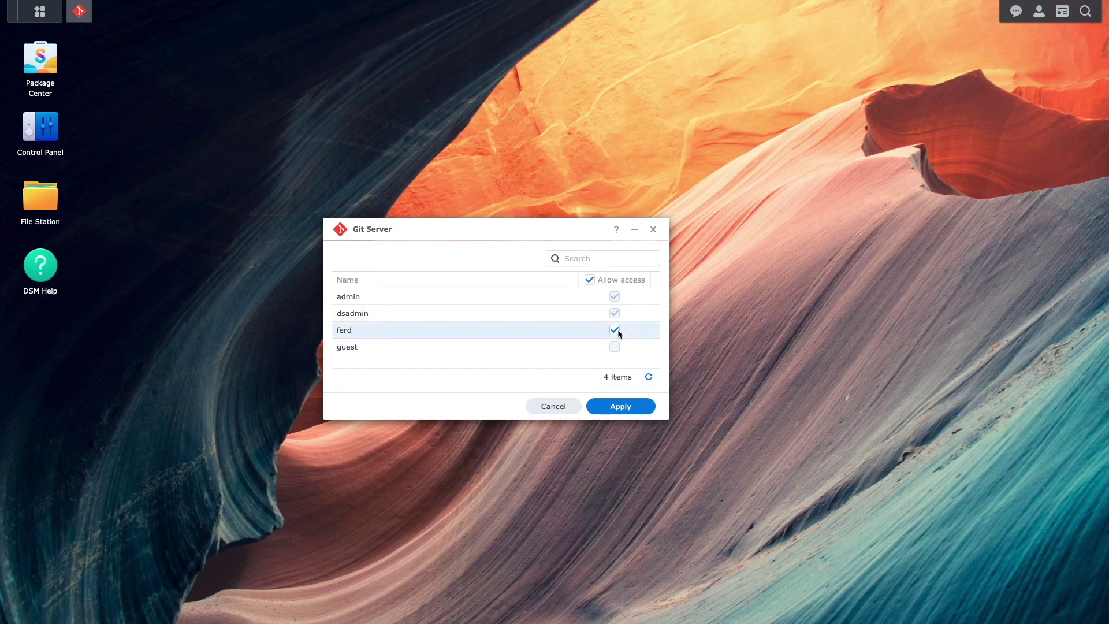
left_click(646, 404)
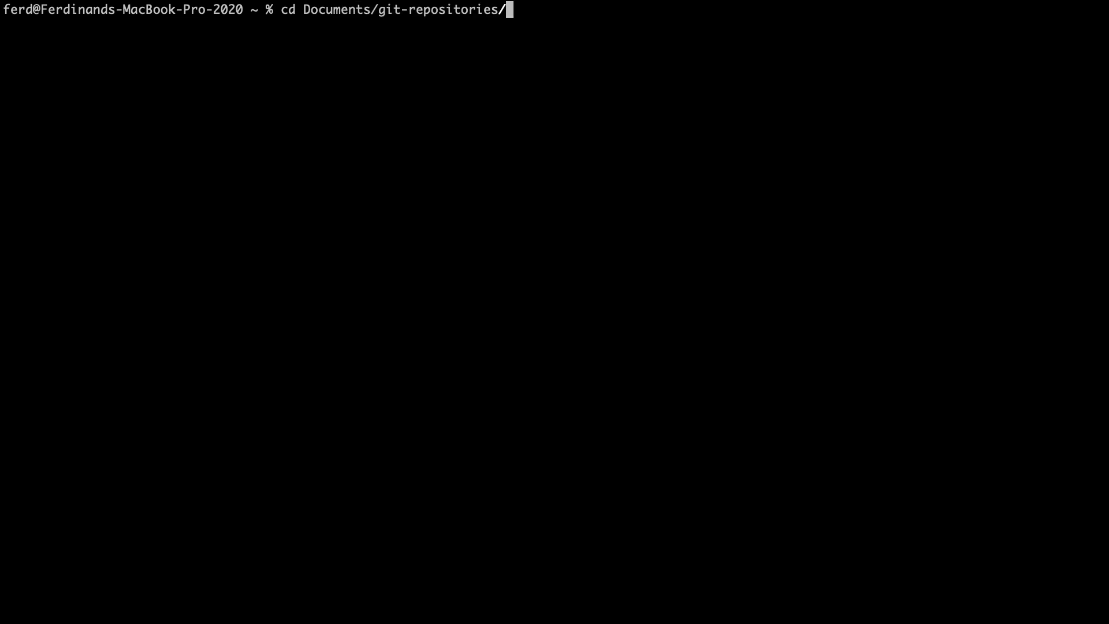
Step: From Documents/git-repositories, clone test.git over SSH from 192.168.81.59:/volume1/git-server, entering the account password
key("Return")
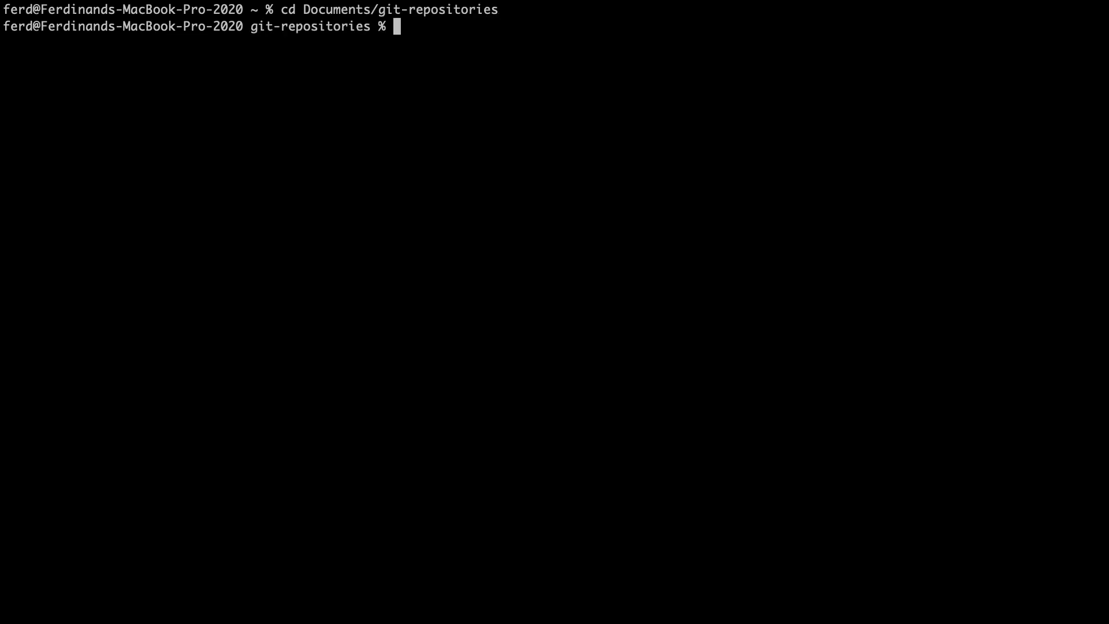
type("git clone ssh://ferd@192.168.81.59:/volume1")
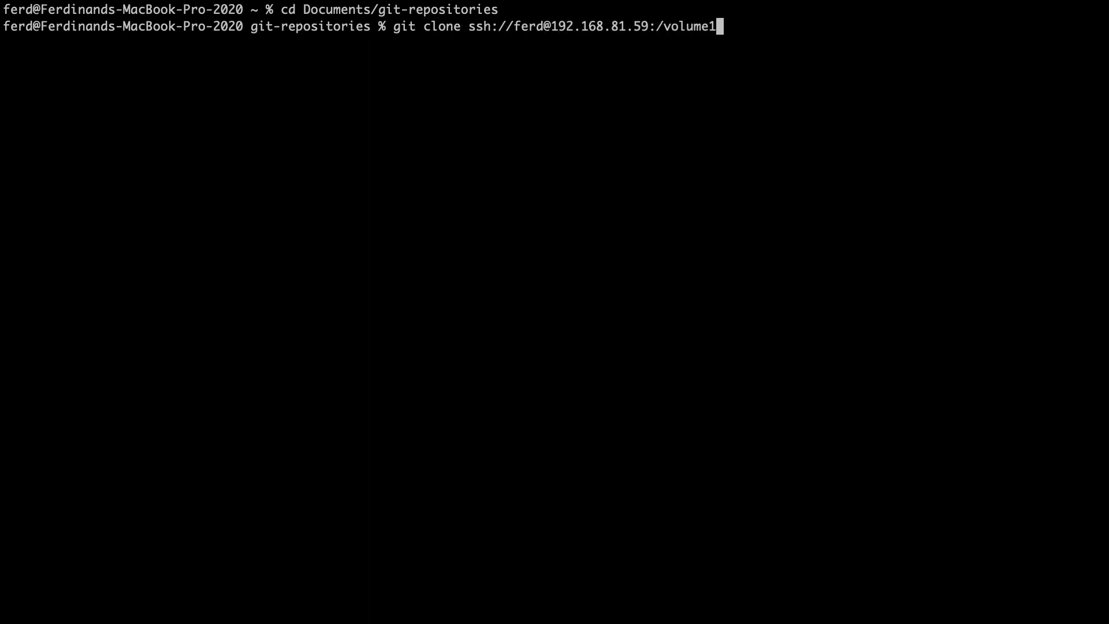
type("/git-server/test.git")
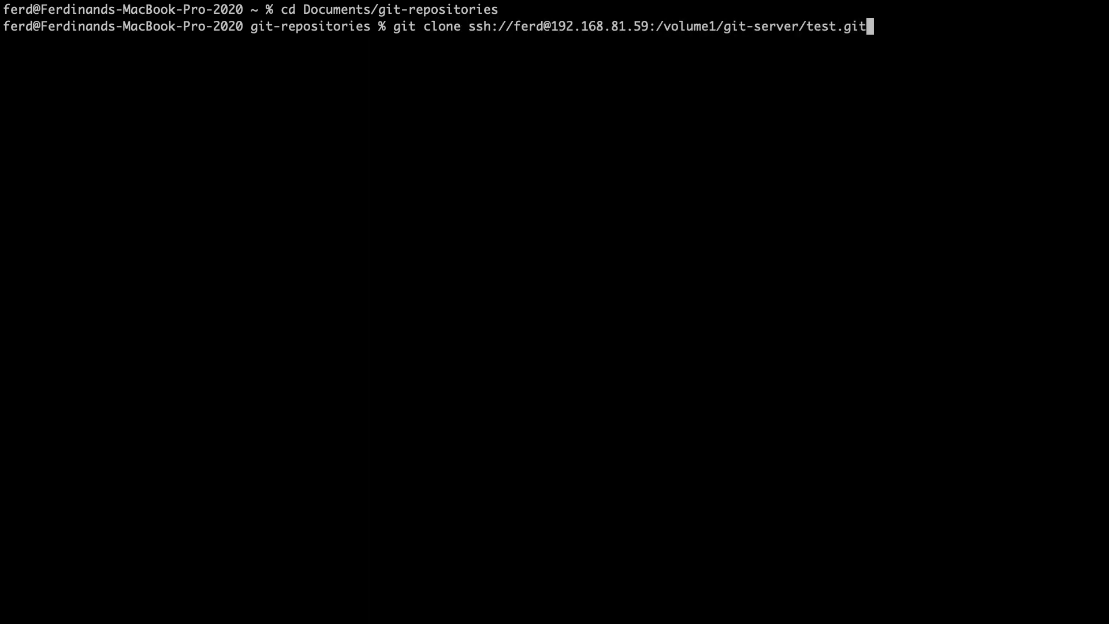
key("Return")
key("Return")
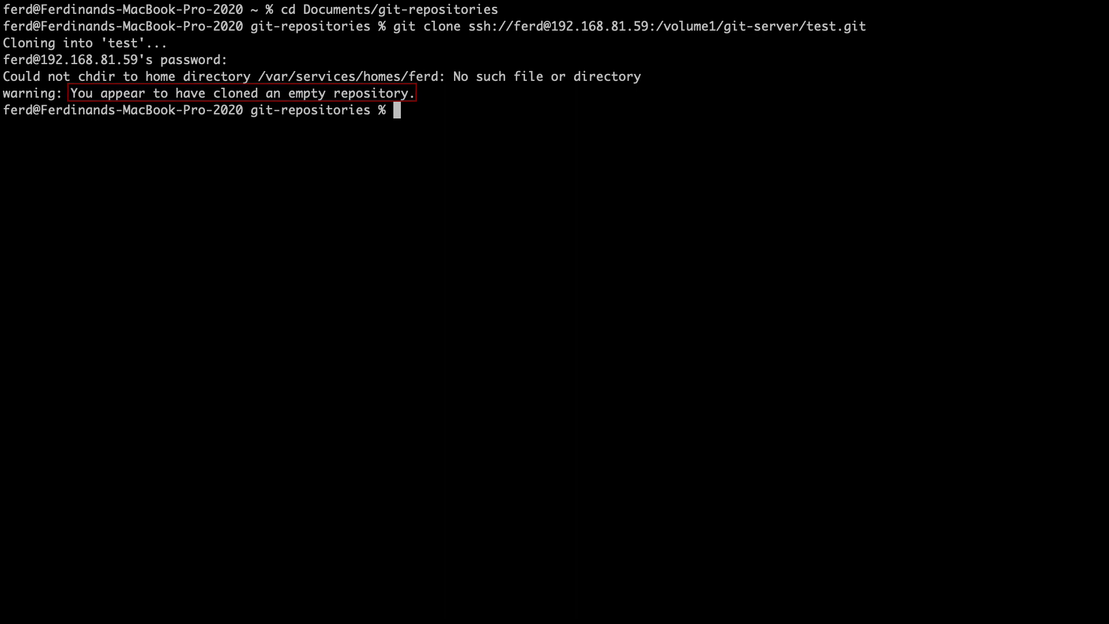
type("cd test")
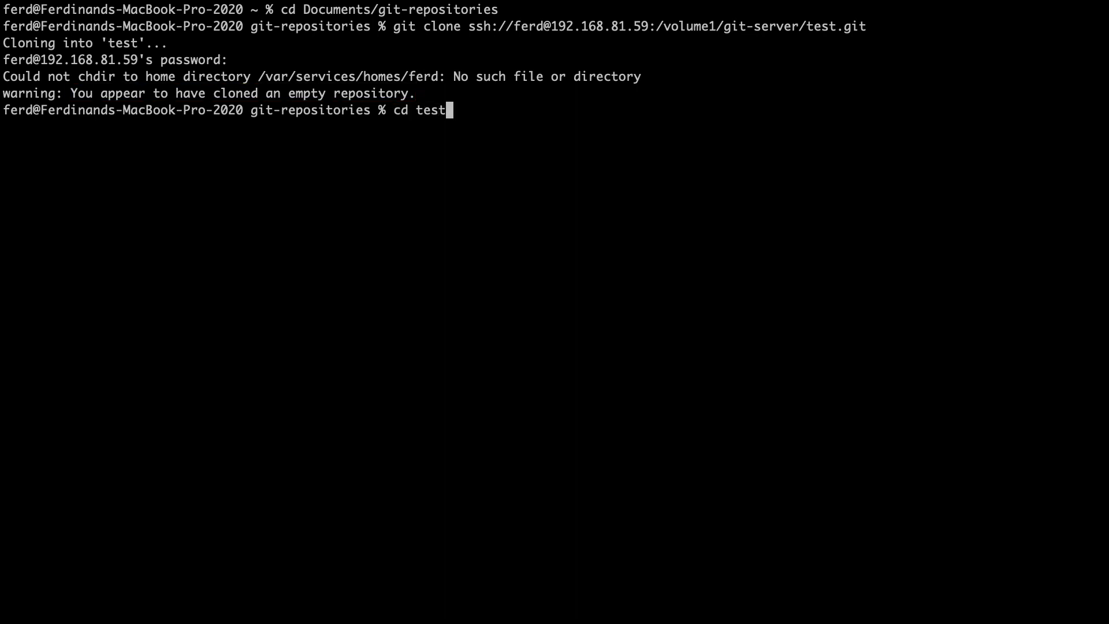
Step: In the cloned test folder, create testfile and write 'this is a test.' into it with vi
key("Return")
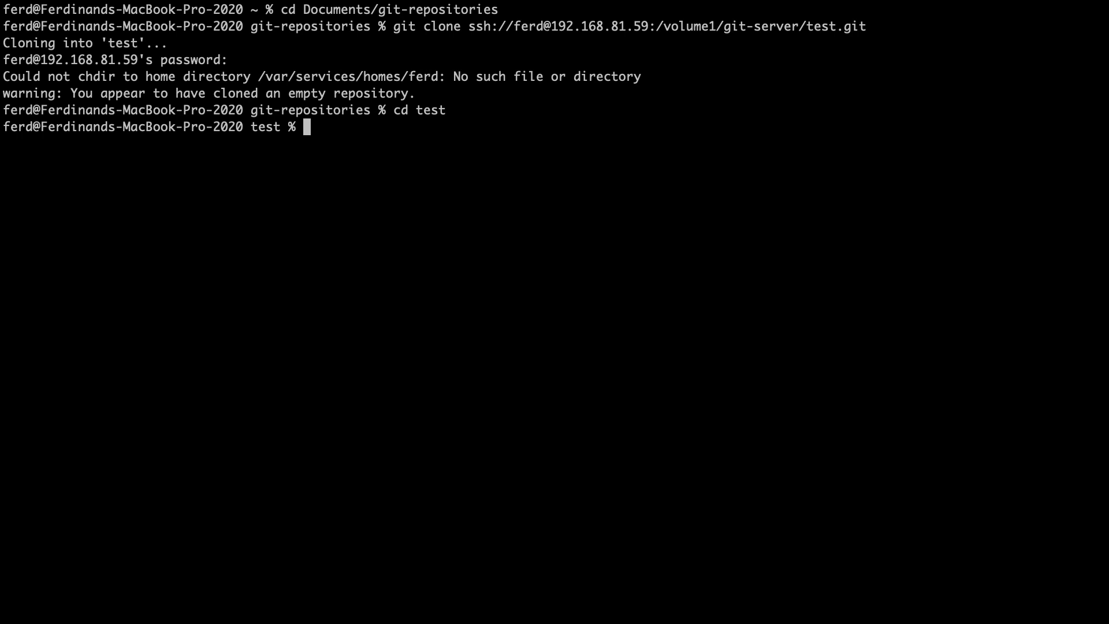
type("touch testfile")
key("Return")
type("v")
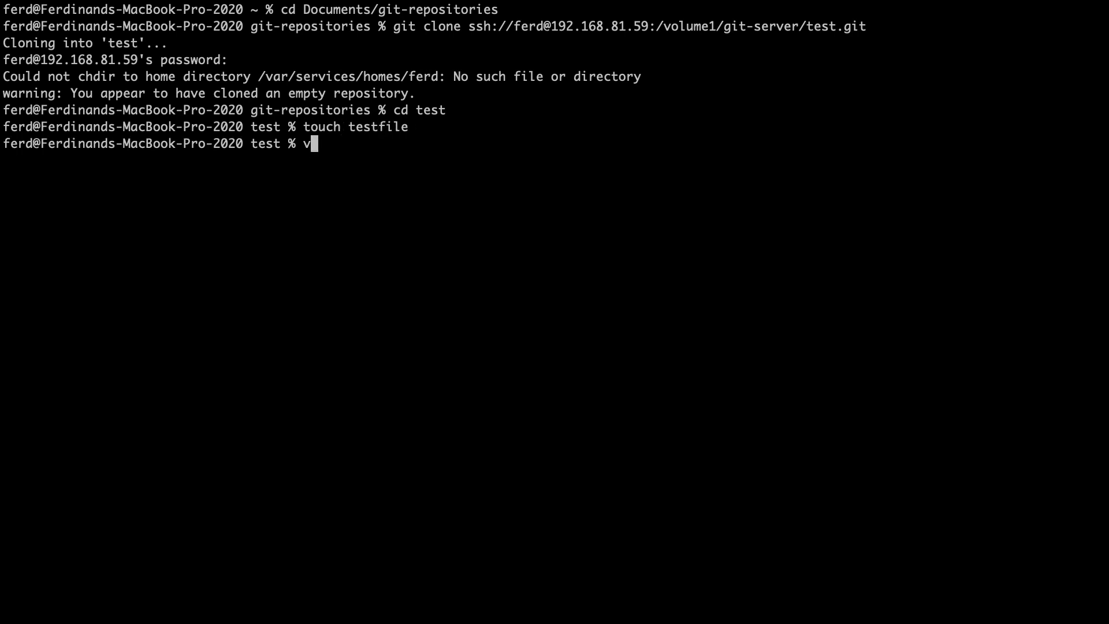
type("i testfile")
key("Return")
type("ithis is a test.")
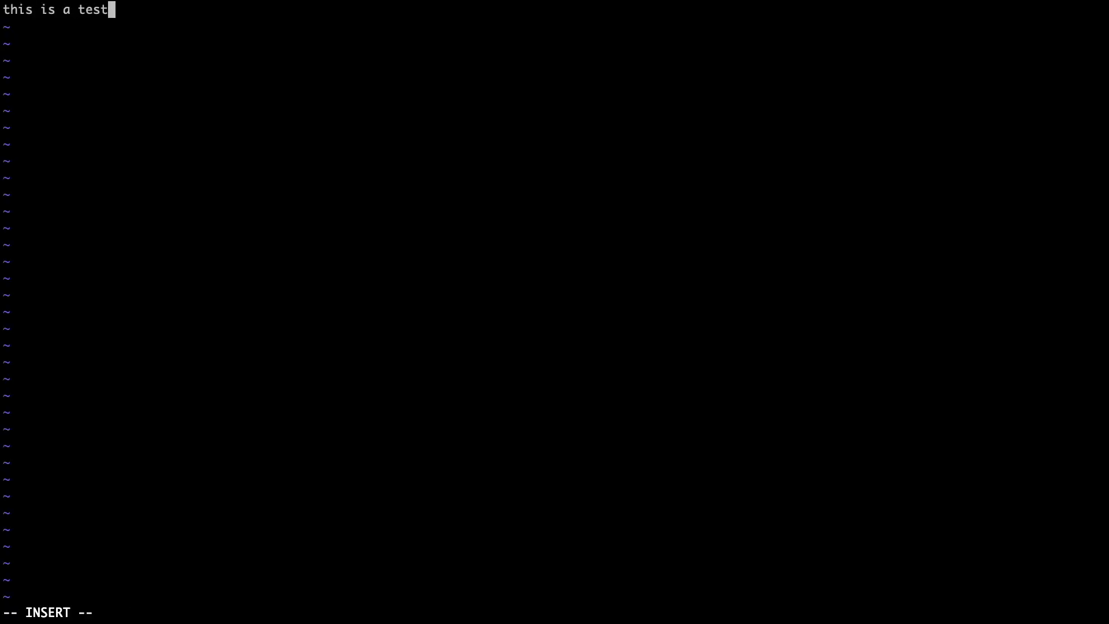
key("Escape")
type(":wq")
key("Return")
Step: Check git status and stage testfile with git add
type("git status")
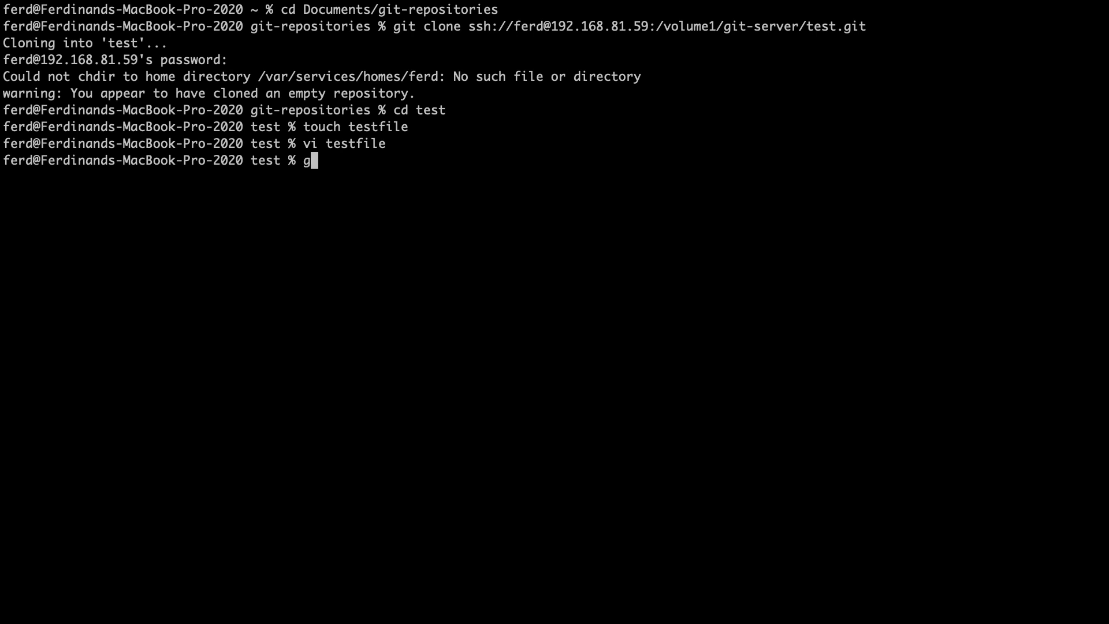
key("Return")
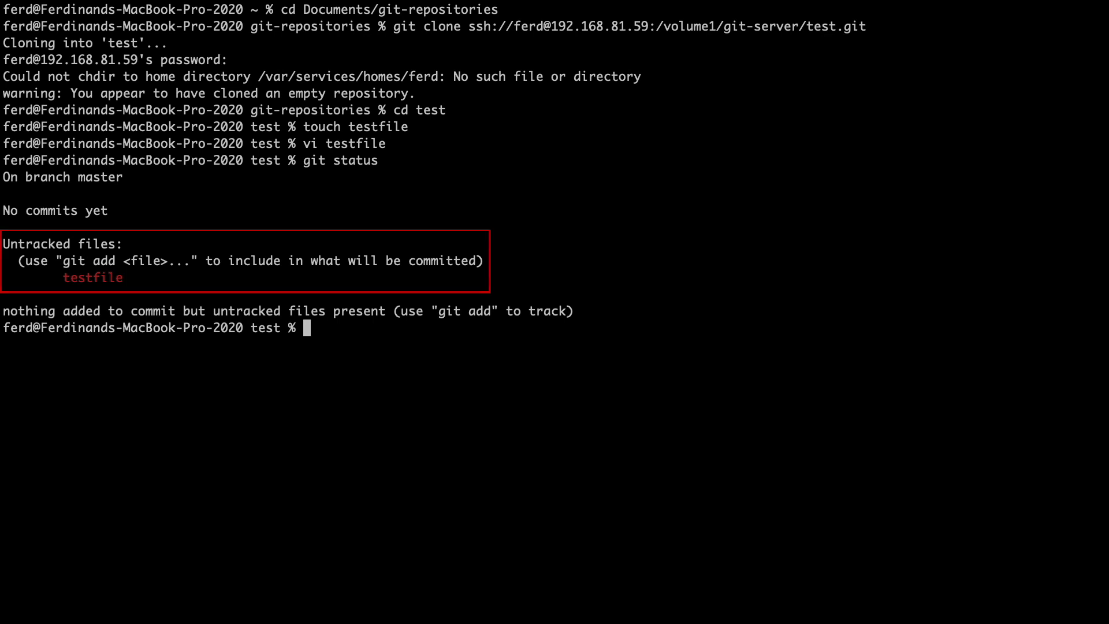
type("git add test")
key("Tab")
key("Return")
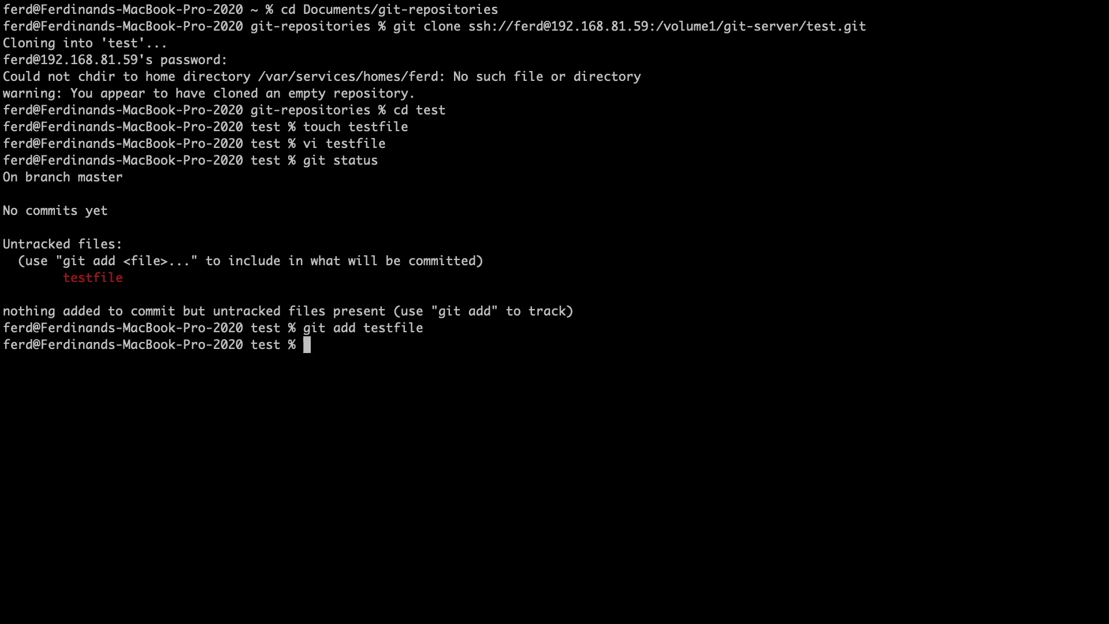
type("git status")
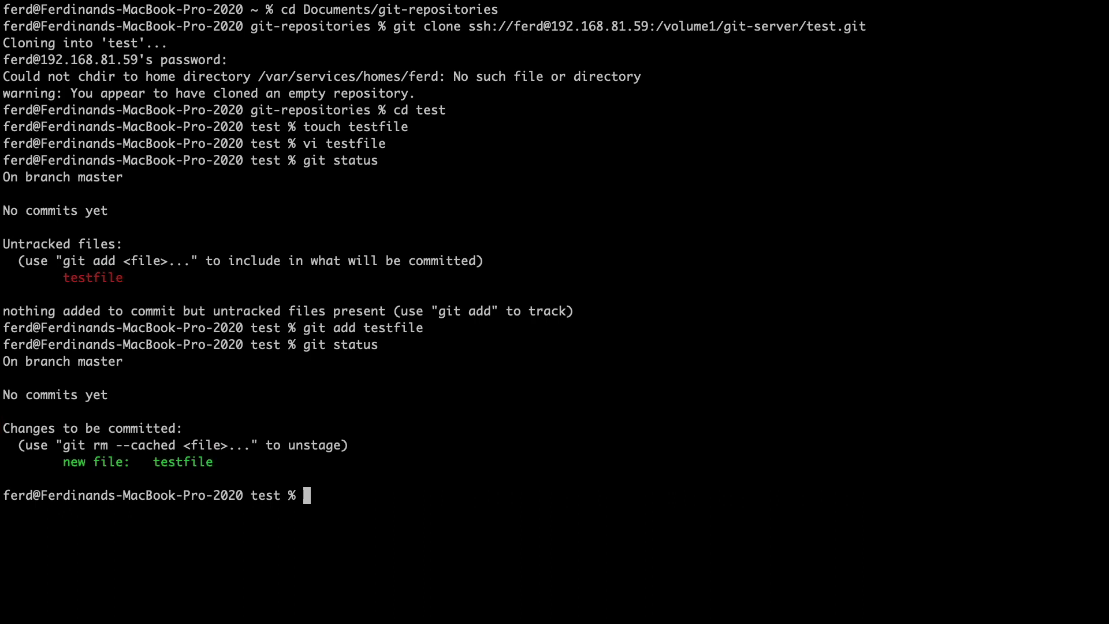
Step: Commit testfile with message "added testfile" and check git status
type("git commit -m \"")
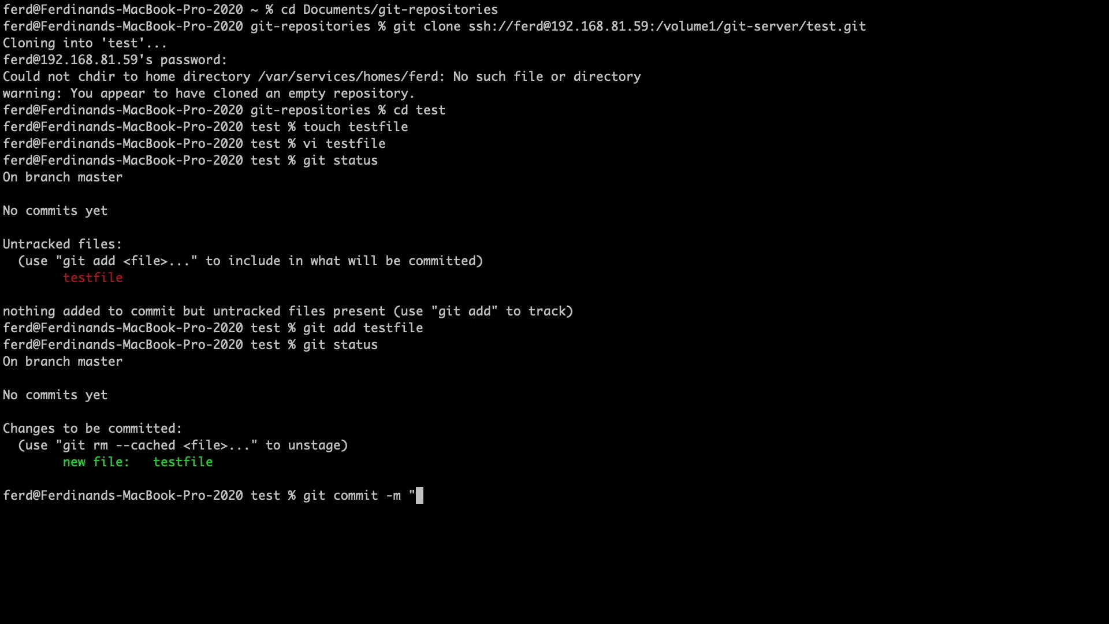
type("added testfile\"")
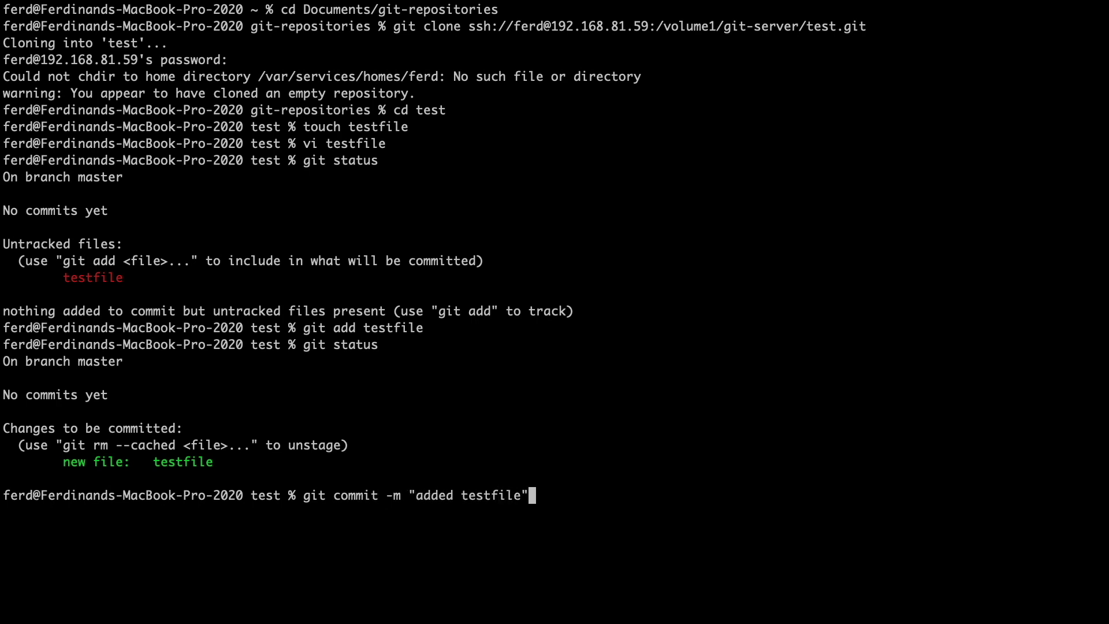
key("Return")
type("git status")
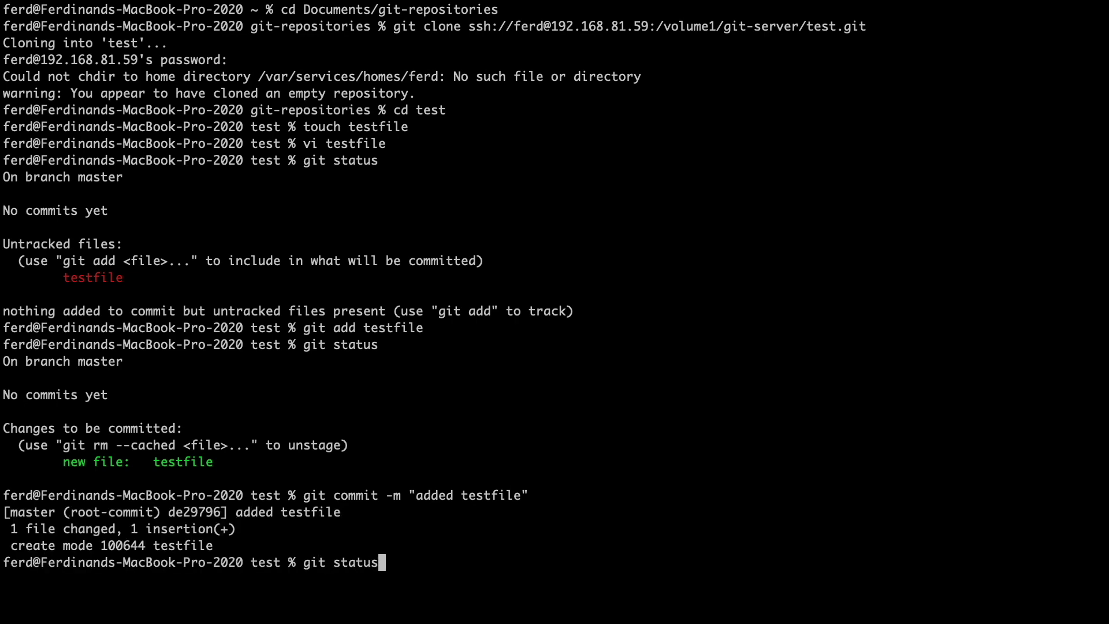
key("Return")
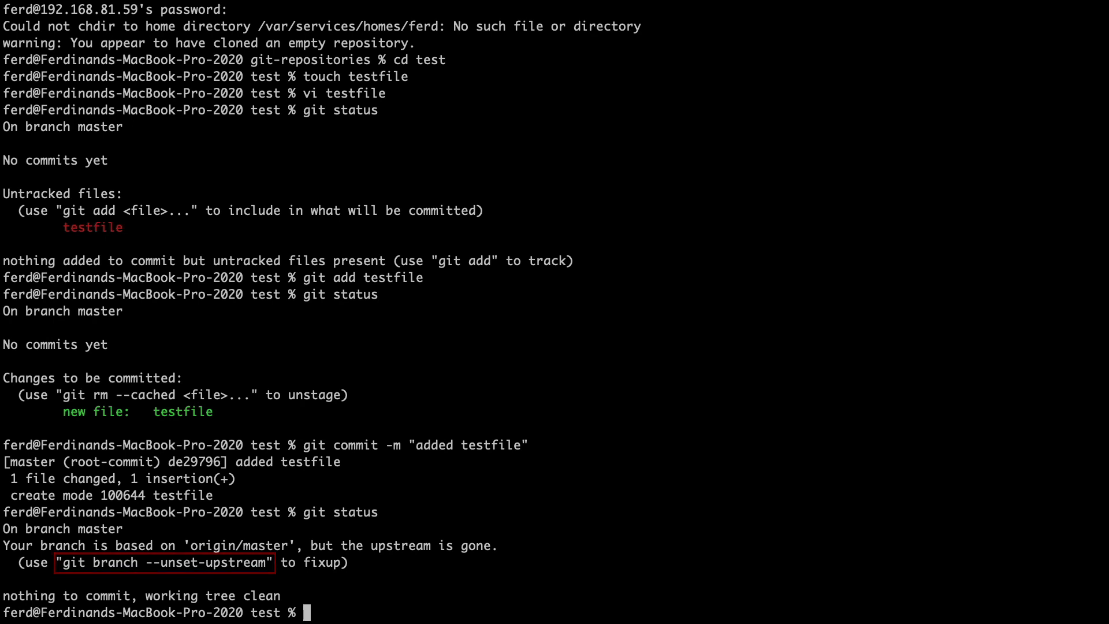
Step: Run git branch --unset-upstream, then confirm a clean working tree with git status
type("git branch --unset-upstream")
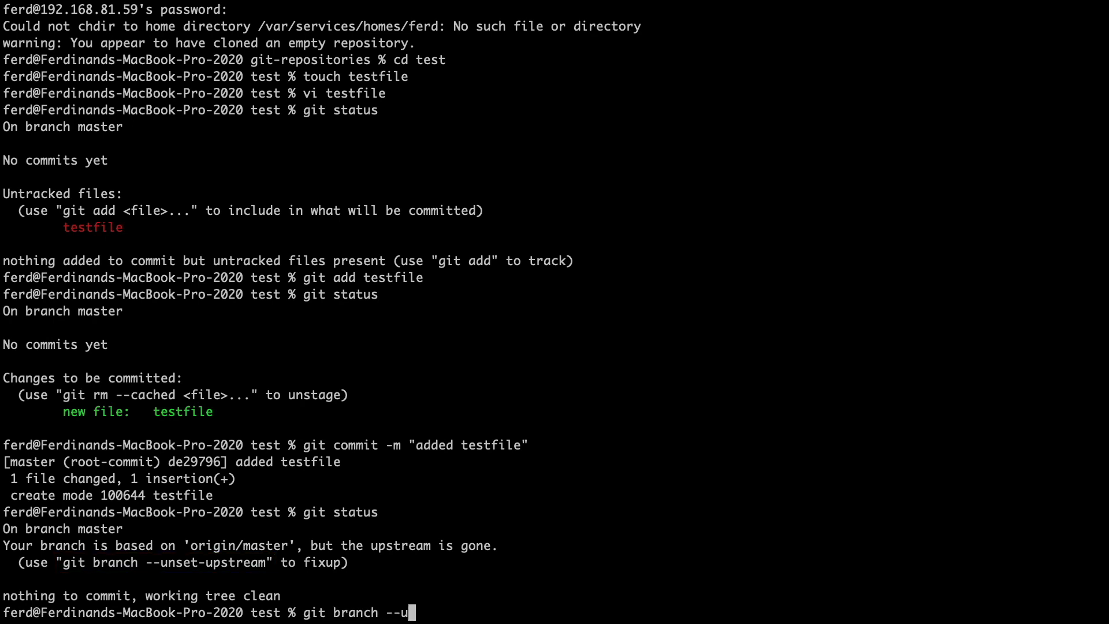
key("Return")
type("git status")
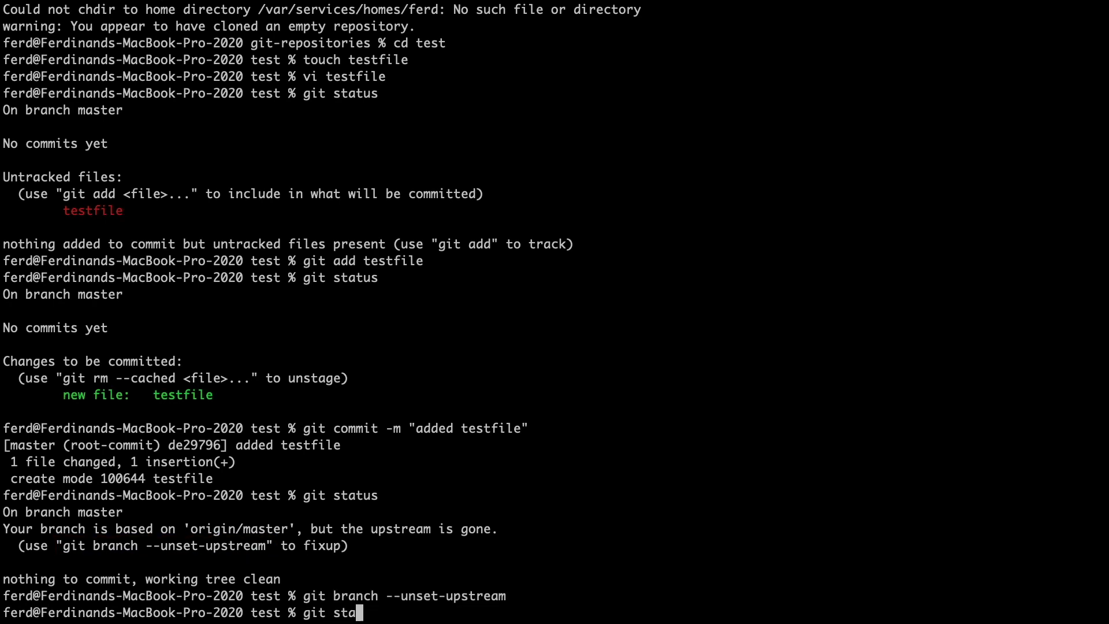
key("Return")
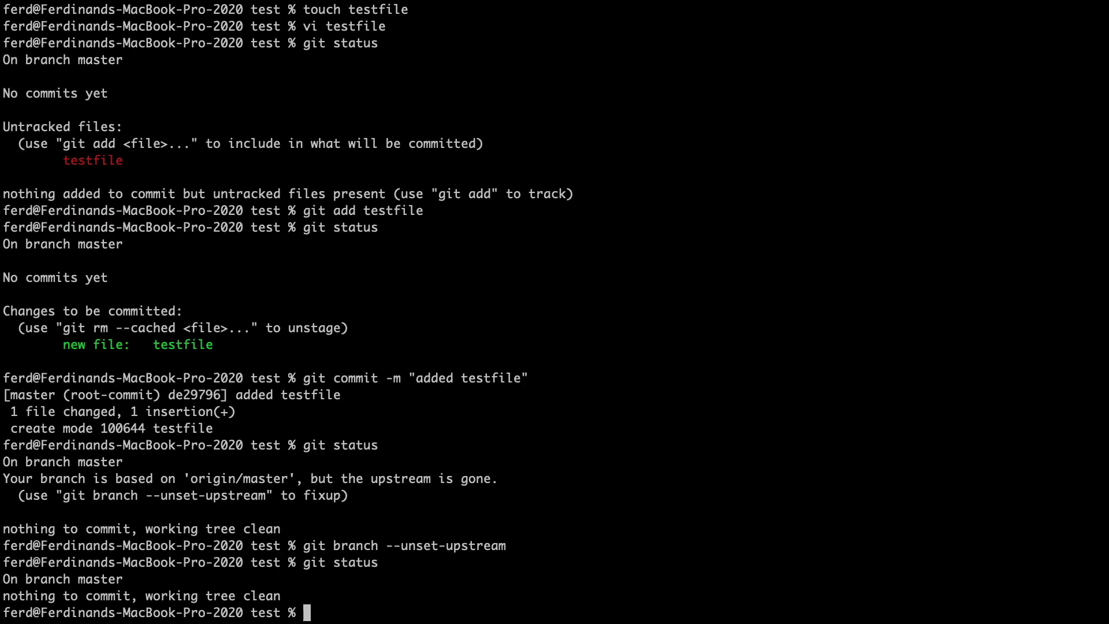
Step: Push master to the NAS with git push --set-upstream origin master, then verify with git status
type("git push")
key("Return")
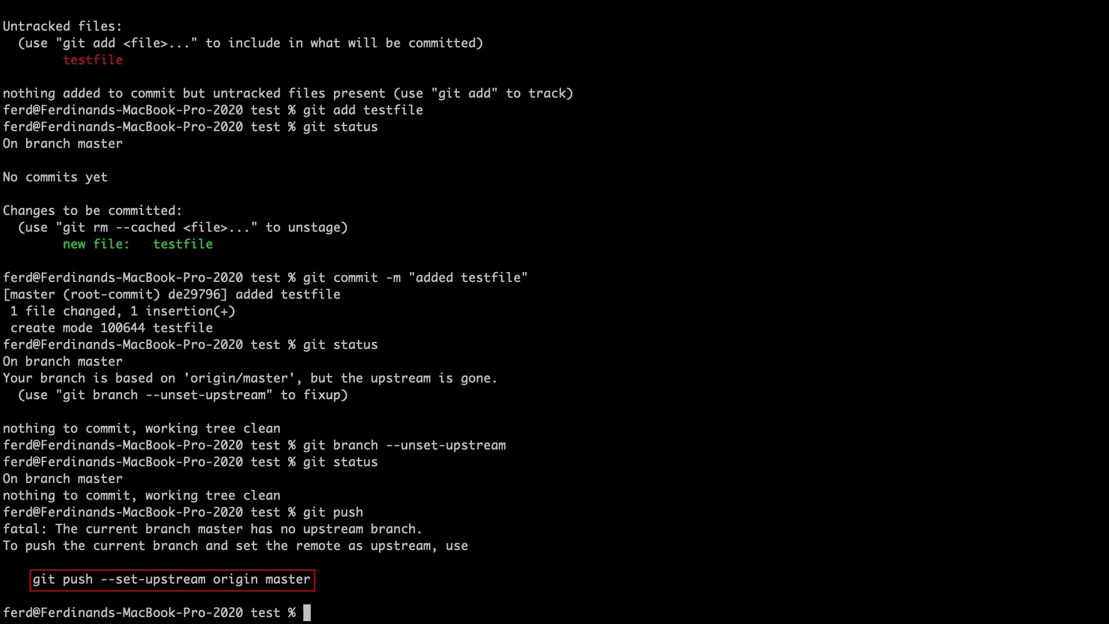
type("git push --set-upstream origin master")
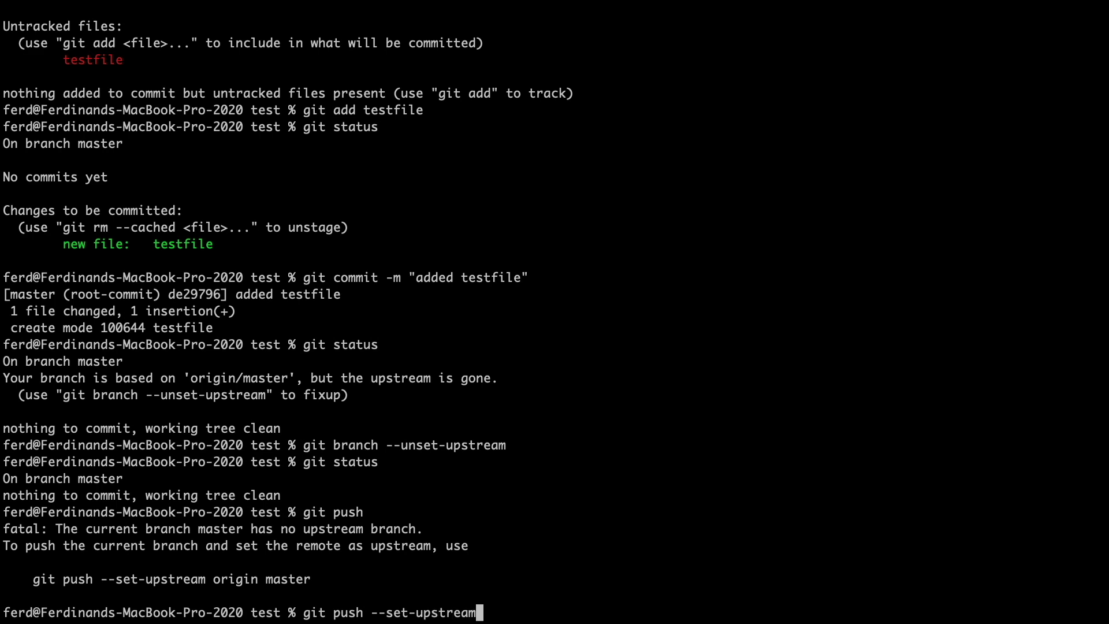
key("Return")
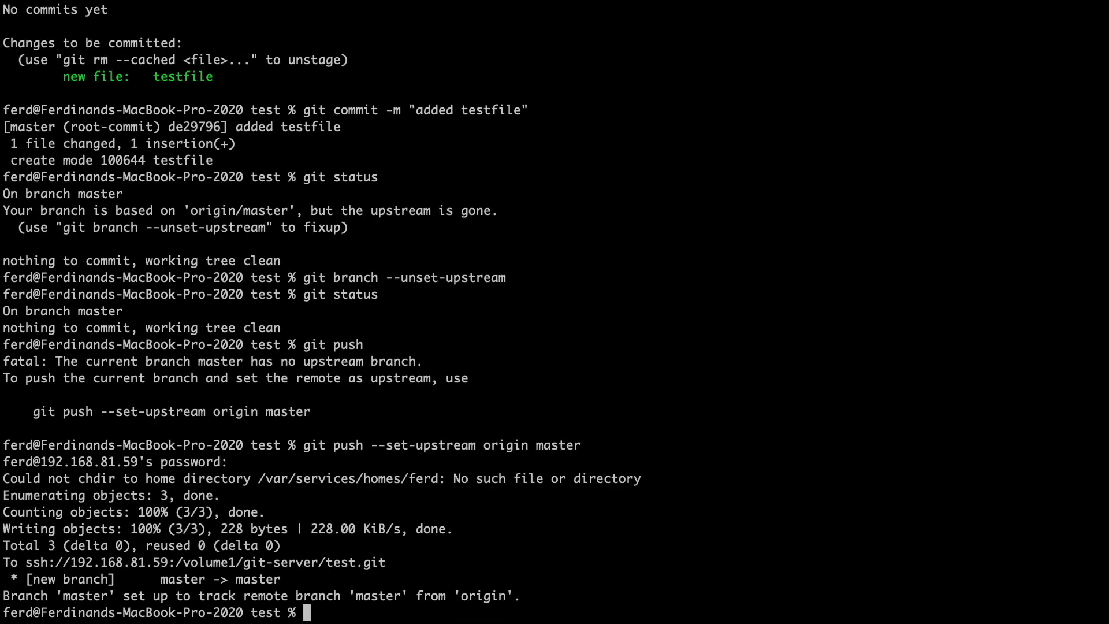
type("git status")
key("Return")
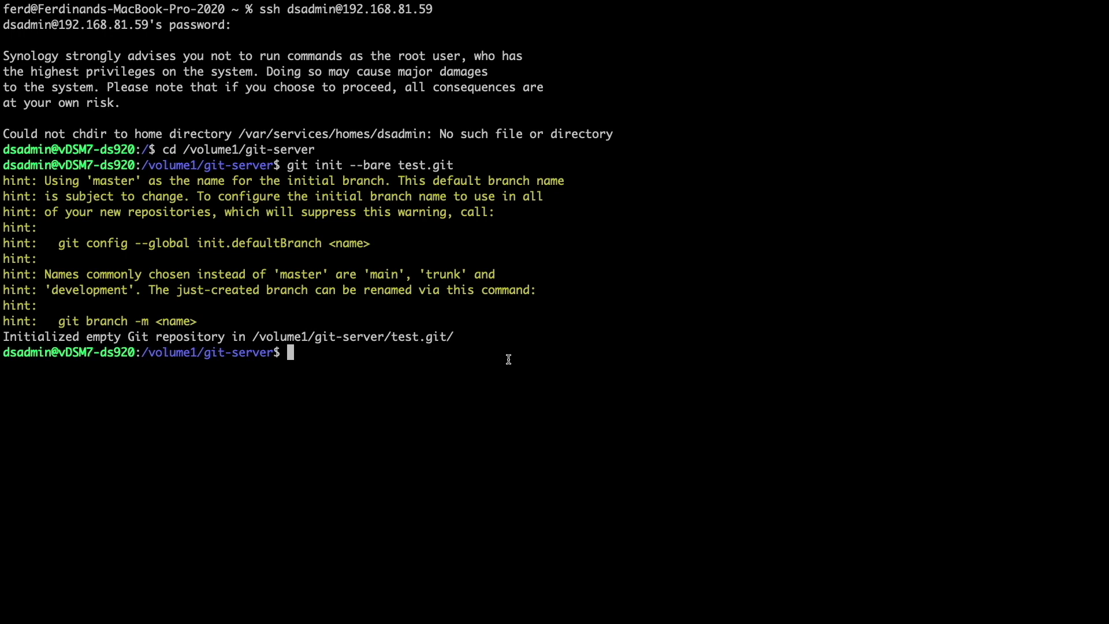
Step: Enter test.git on the NAS and check that git log shows the 'added testfile' commit on master
type("cd test.git/")
key("Return")
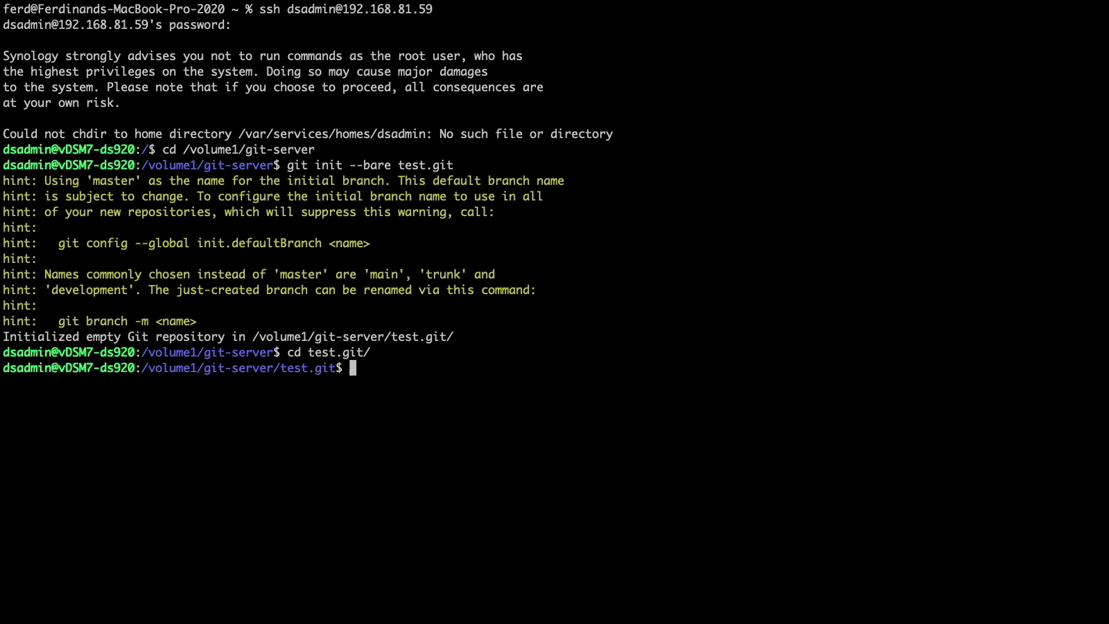
type("git log")
key("Return")
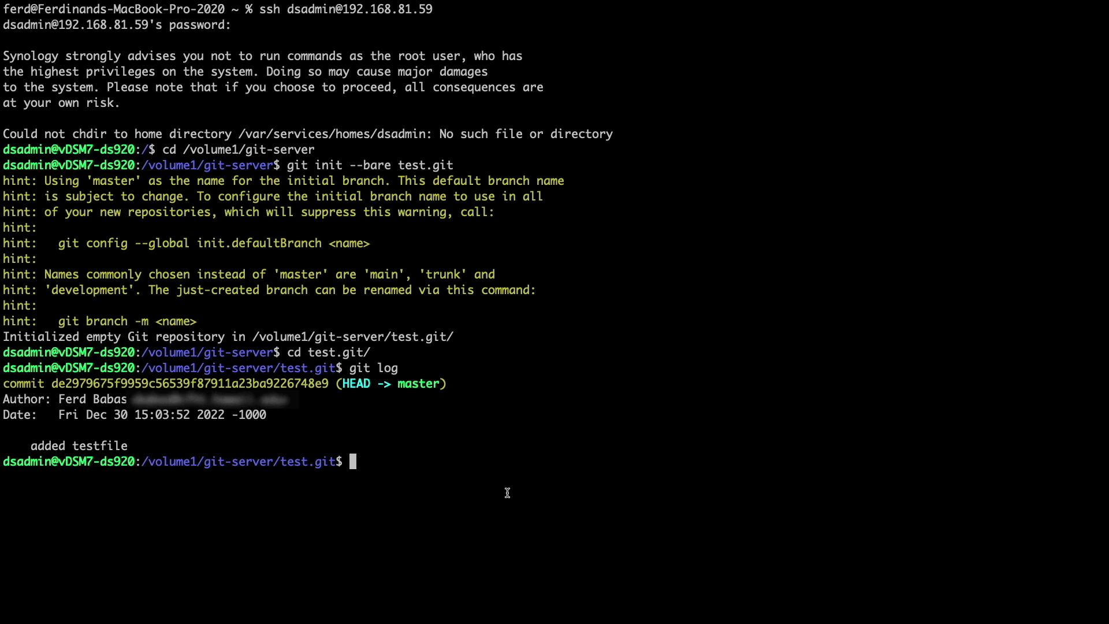
Step: Back in the git-server folder, mirror-clone synology-docker-pihole-unbound from GitHub into synology-docker-pihole-unbound-mirror
type("cd ..")
key("Return")
type("clear")
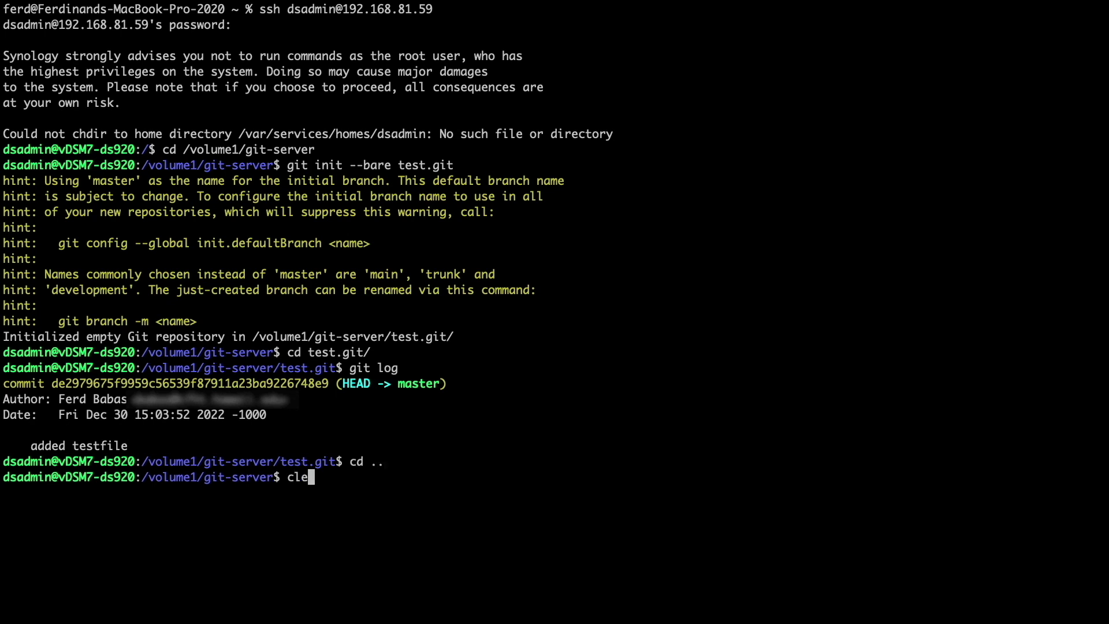
key("Return")
type("git clone --mirror https://github.com/digtalaloha/synology-docker-pihole-unbound.git synology-docker-pihole-unbound-mirror")
key("Return")
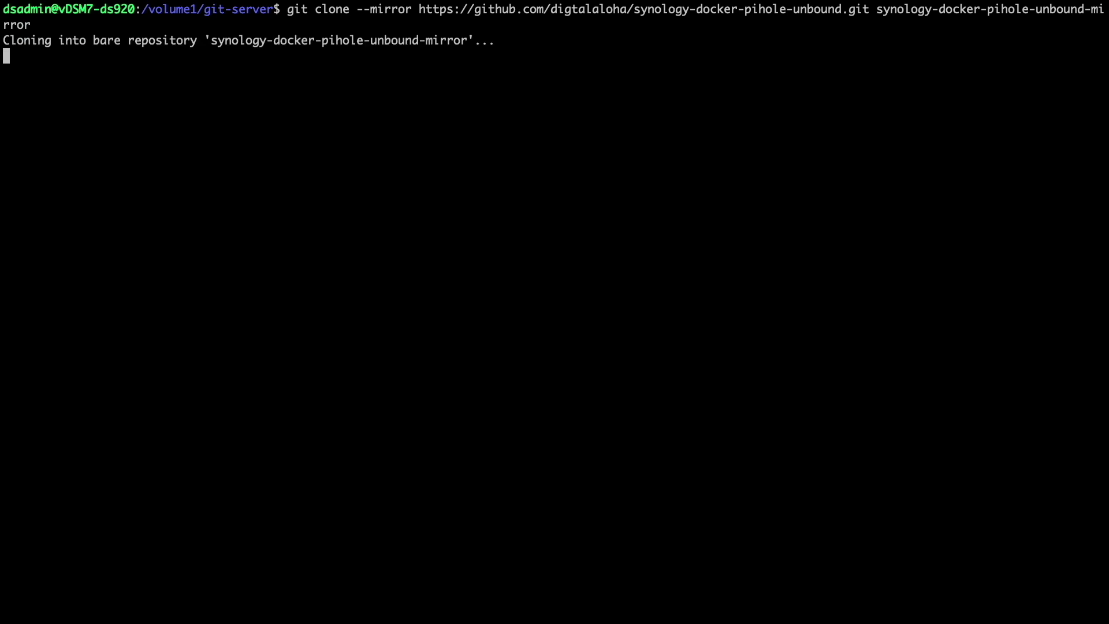
Step: Make a regular clone of the same repo into synology-docker-pihole-unbound-clone
key("Up")
key("BackSpace")
key("BackSpace")
key("BackSpace")
key("BackSpace")
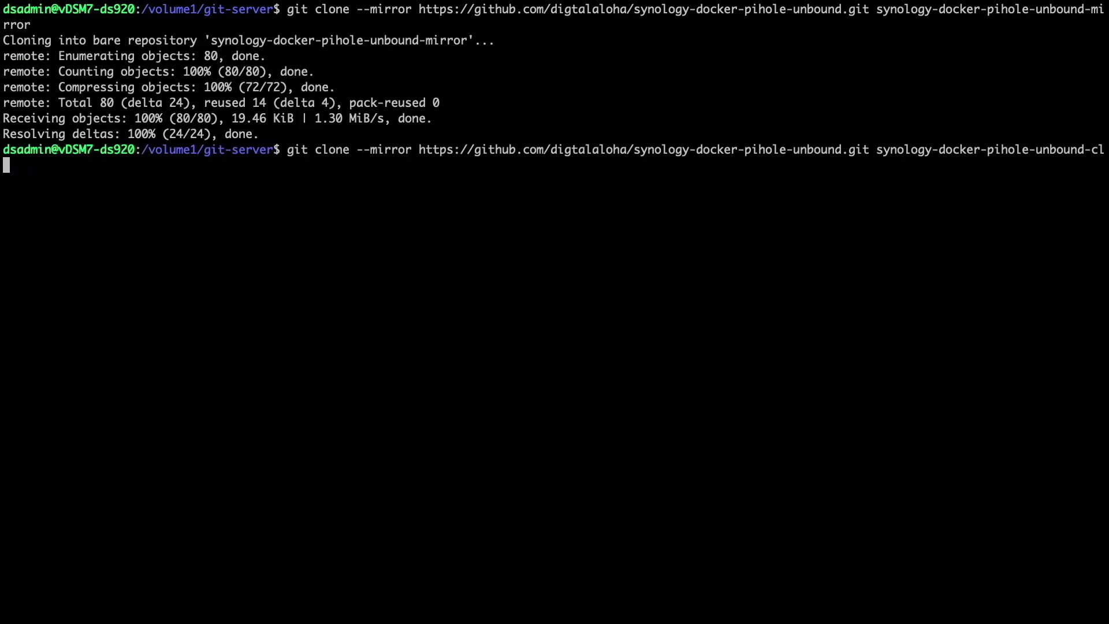
key("BackSpace")
key("BackSpace")
type("clone")
key("alt+Left")
key("alt+Left")
key("alt+Left")
key("alt+Left")
key("alt+Left")
key("alt+Left")
key("alt+Left")
key("alt+Left")
key("alt+Left")
key("alt+Left")
key("alt+Left")
key("alt+Left")
key("alt+Left")
key("alt+Left")
key("alt+BackSpace")
key("BackSpace")
key("BackSpace")
key("Return")
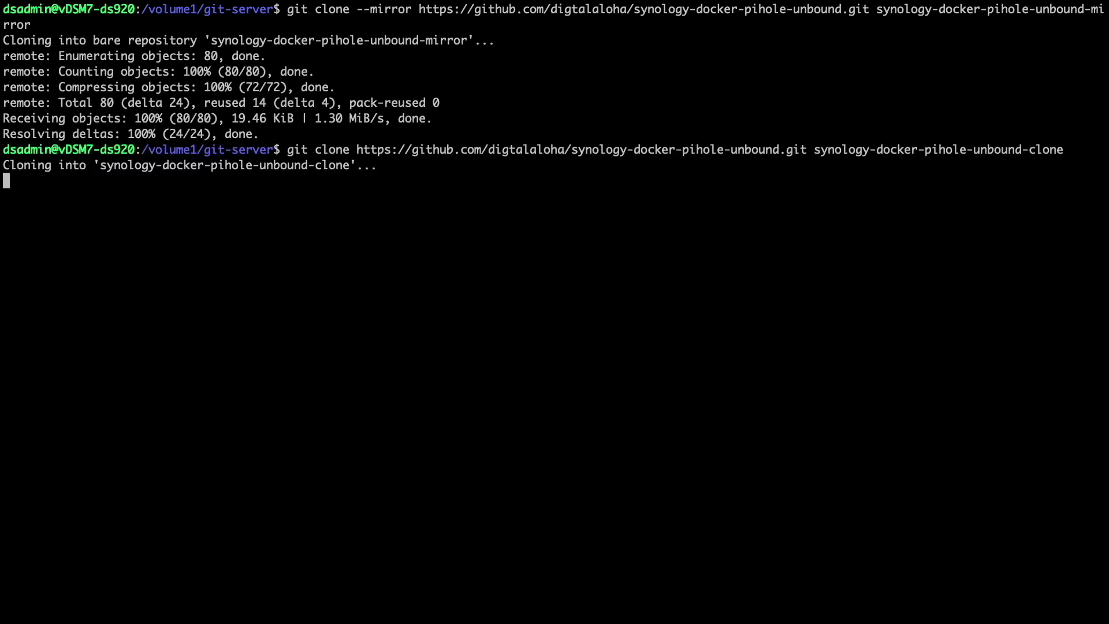
Step: List the clone folder's files, showing docker-compose.yaml, .env and README.md
type("cd ")
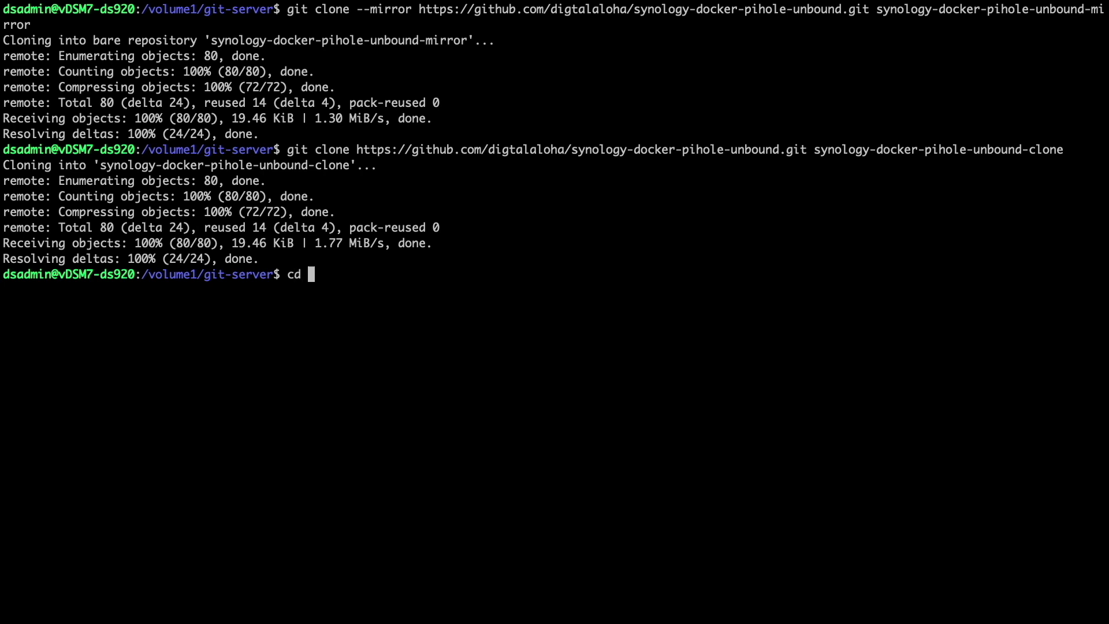
type("synolog")
key("Tab")
type("c")
key("Tab")
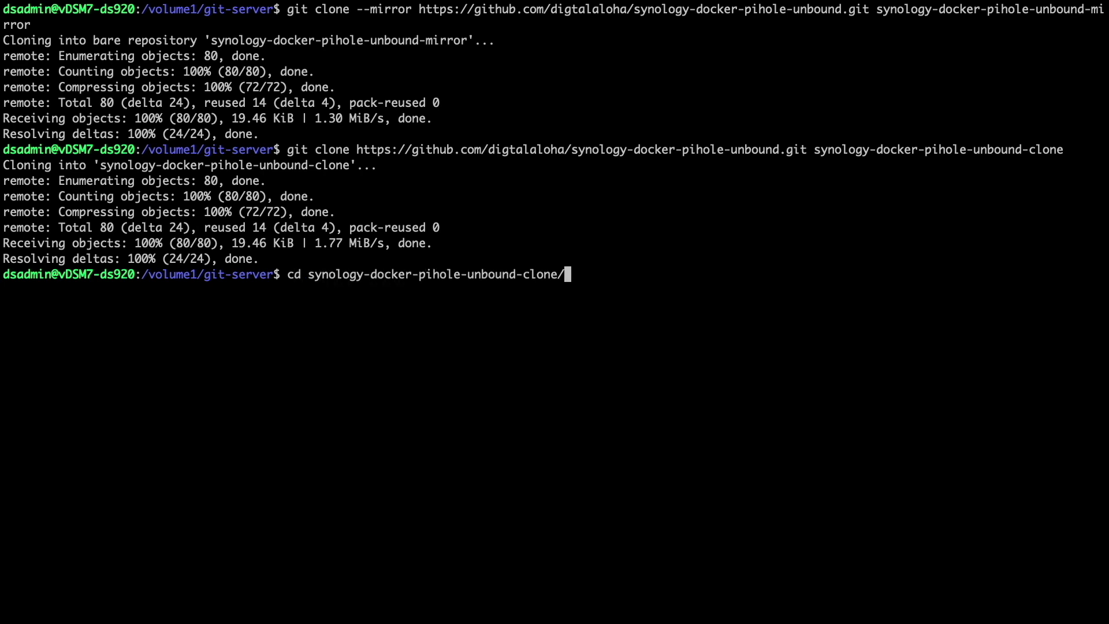
key("Return")
type("ls -la")
key("Return")
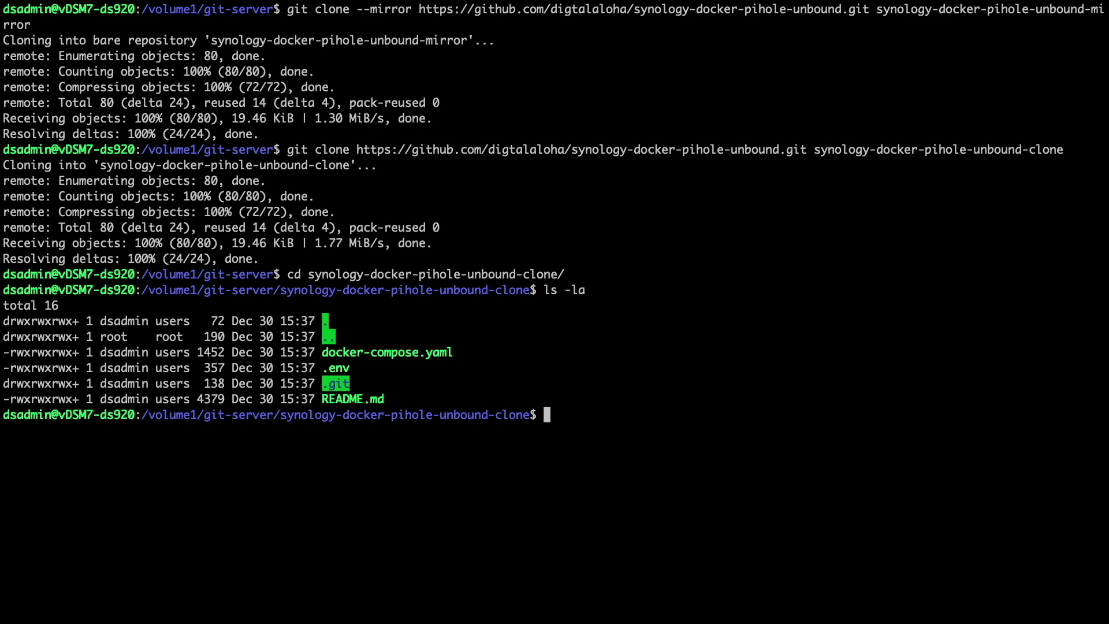
Step: List synology-docker-pihole-unbound-mirror, showing branches, config, hooks, objects, packed-refs and refs
type("cd ../synology")
key("Tab")
type("mirror/")
key("Return")
type("ls -la")
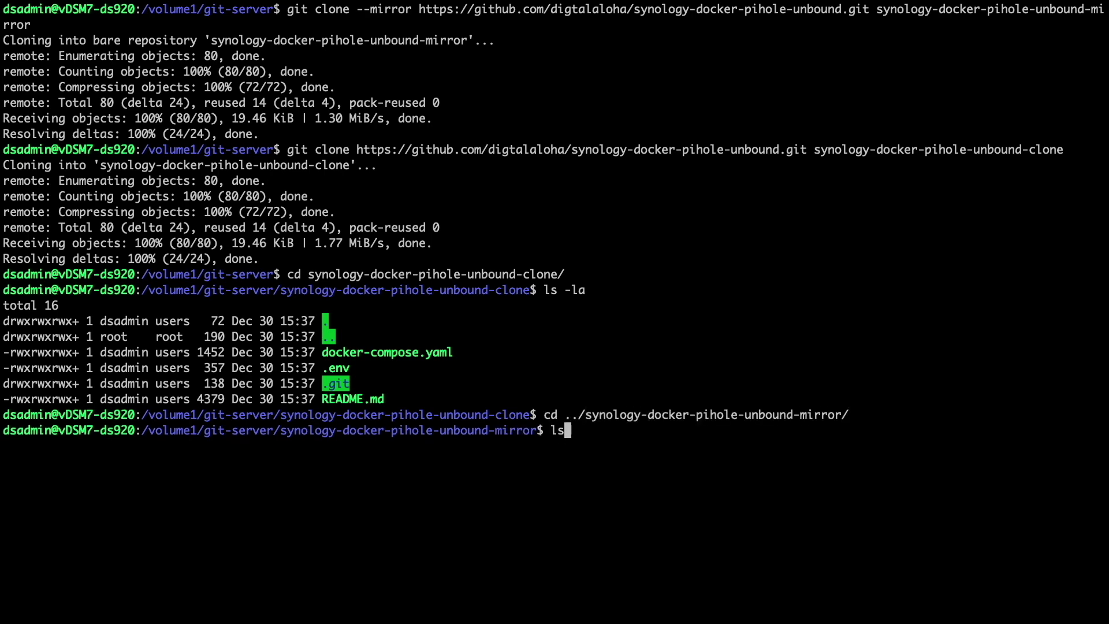
key("Return")
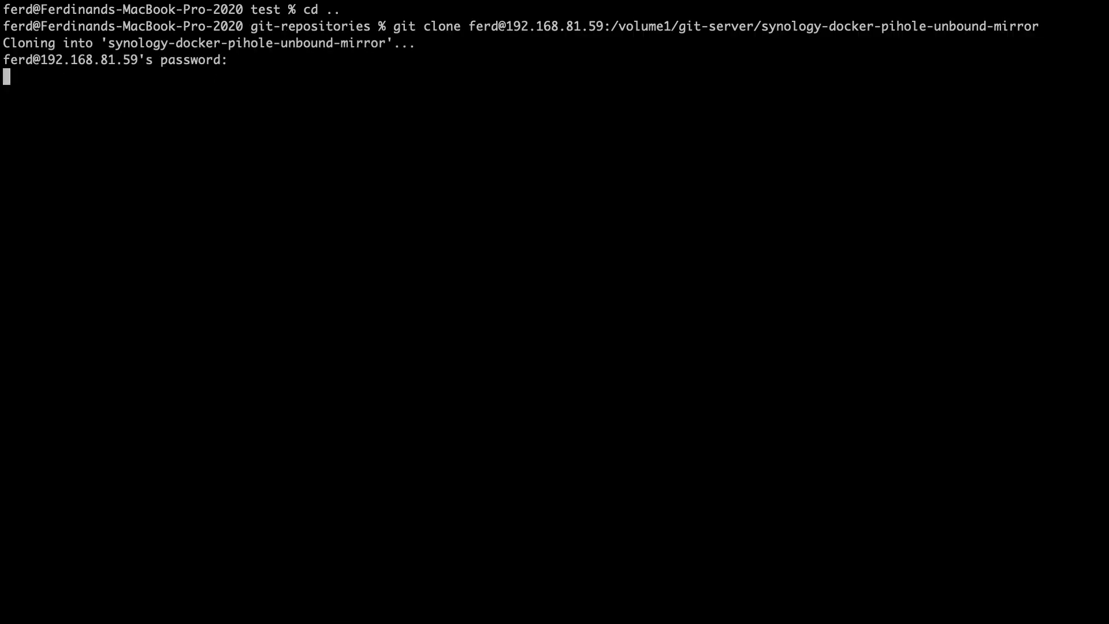
Step: Clone the NAS mirror into git-repositories using the account password, then list .env, .git, README.md and docker-compose.yaml
key("Return")
type("cd synoo")
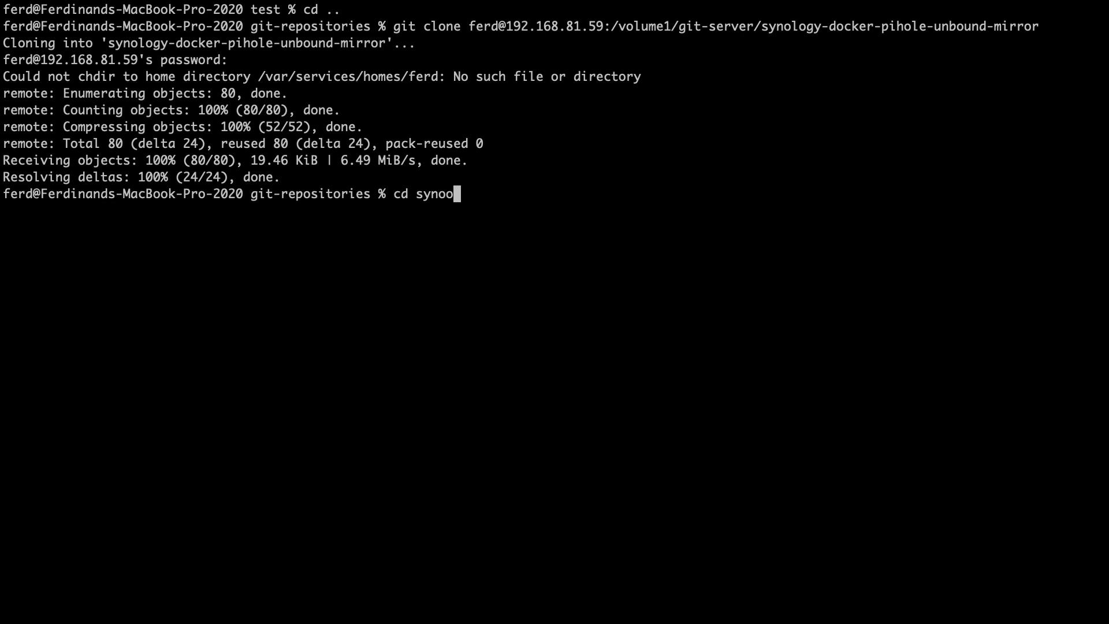
key("BackSpace")
type("l")
key("Tab")
key("Return")
type("ls -la")
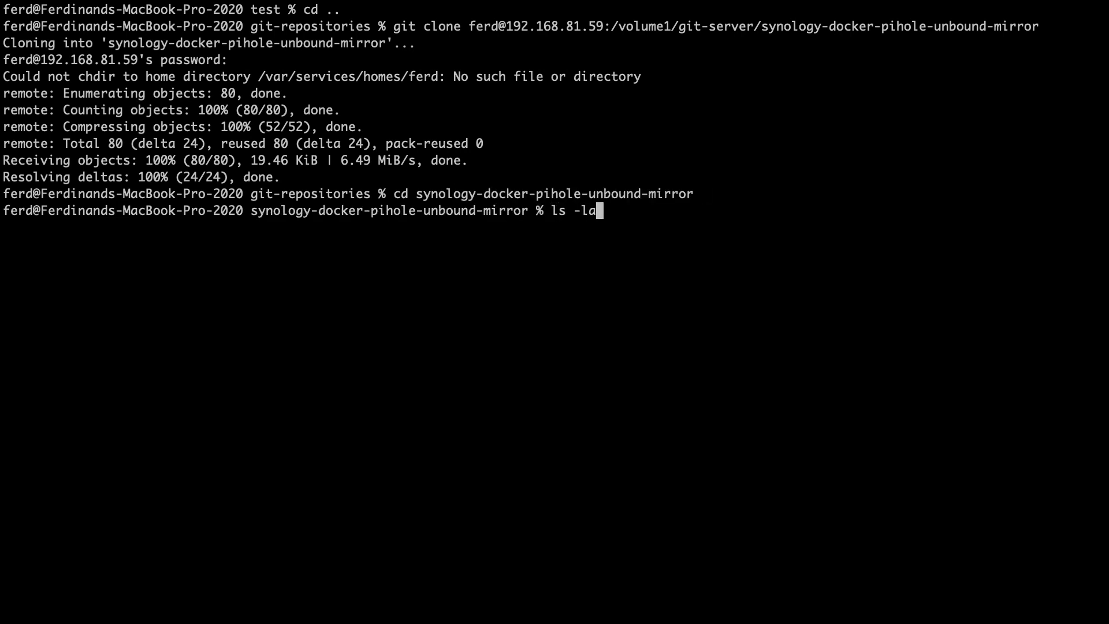
key("Return")
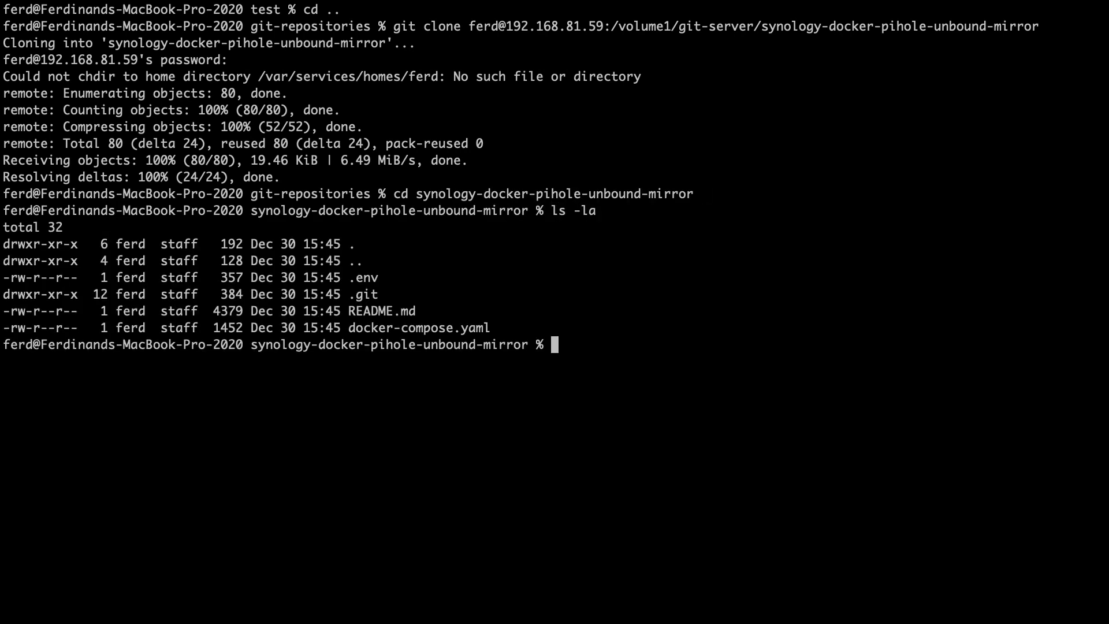